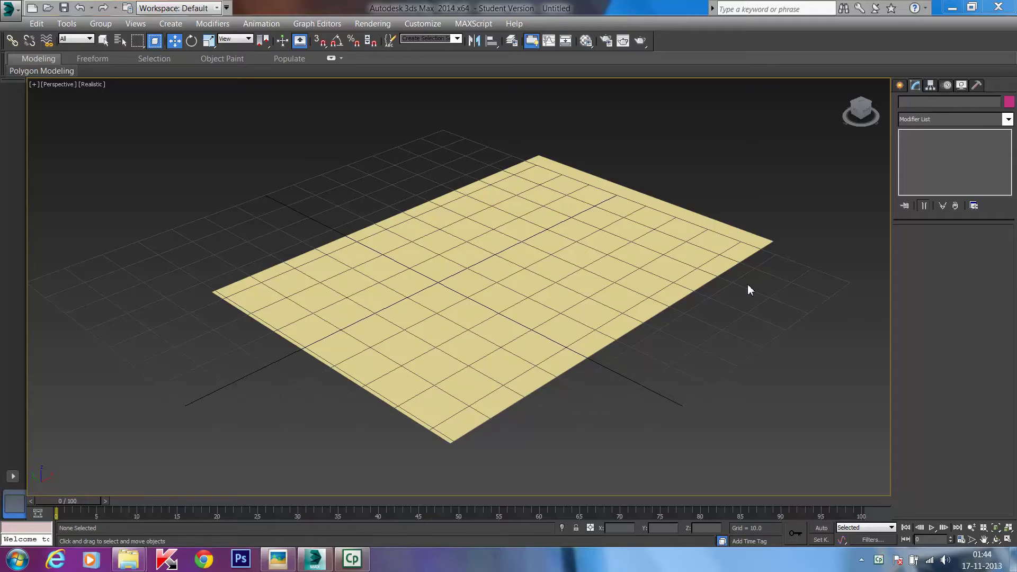
Delete the existing plane and draw a new plane about 83 units long and 121 units wide across the grid
left_click(758, 243)
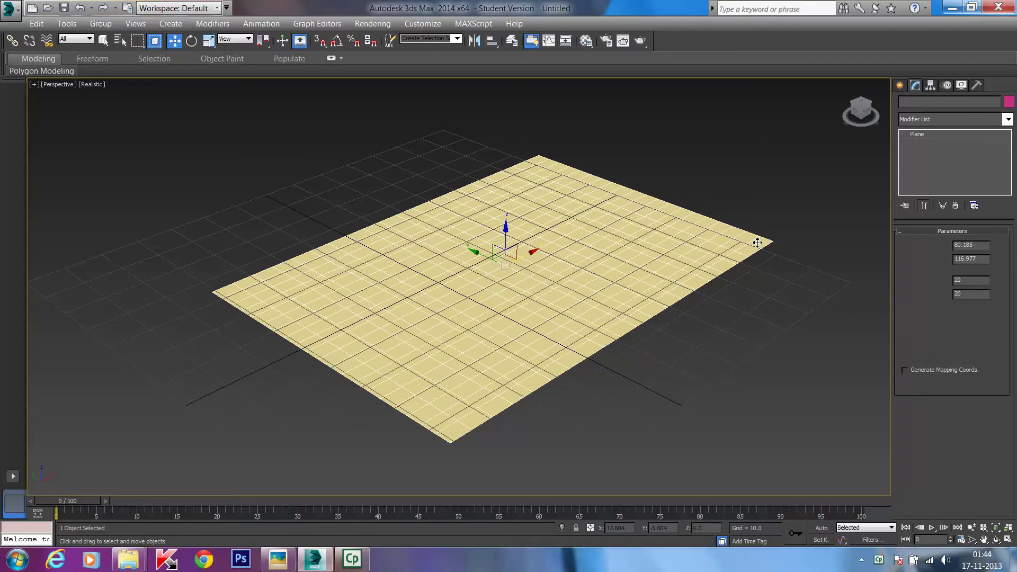
key("Delete")
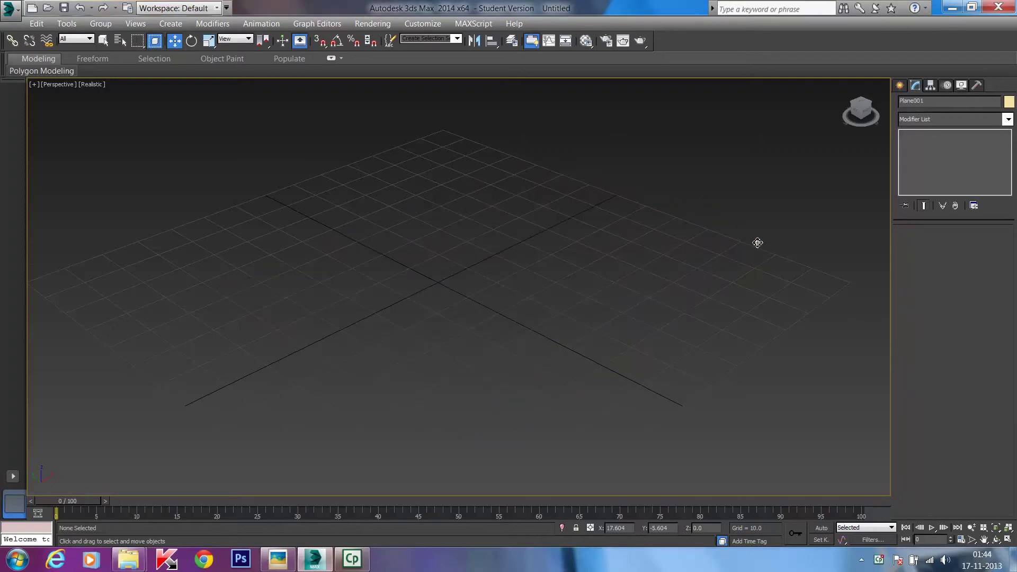
left_click(901, 85)
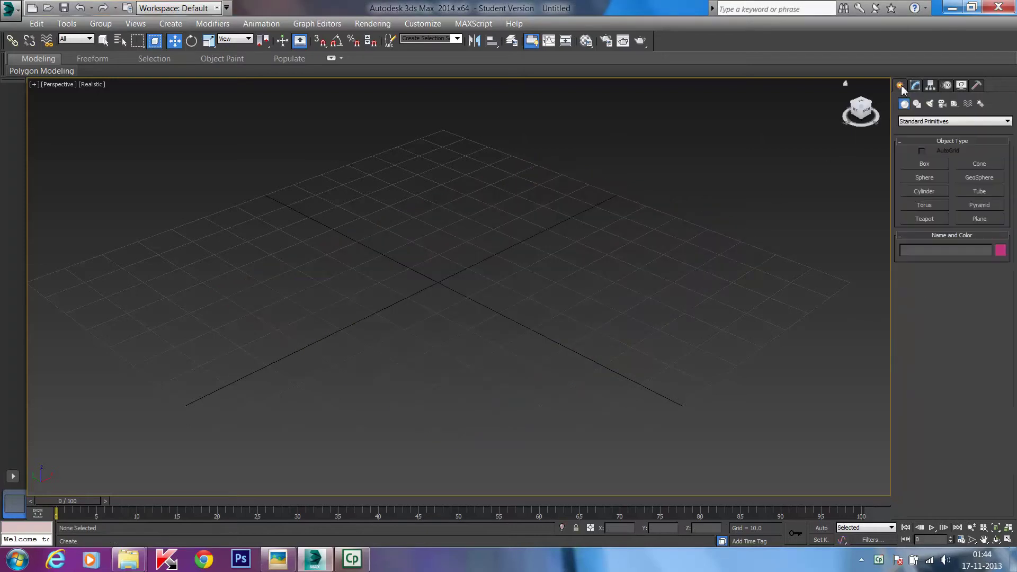
left_click(972, 219)
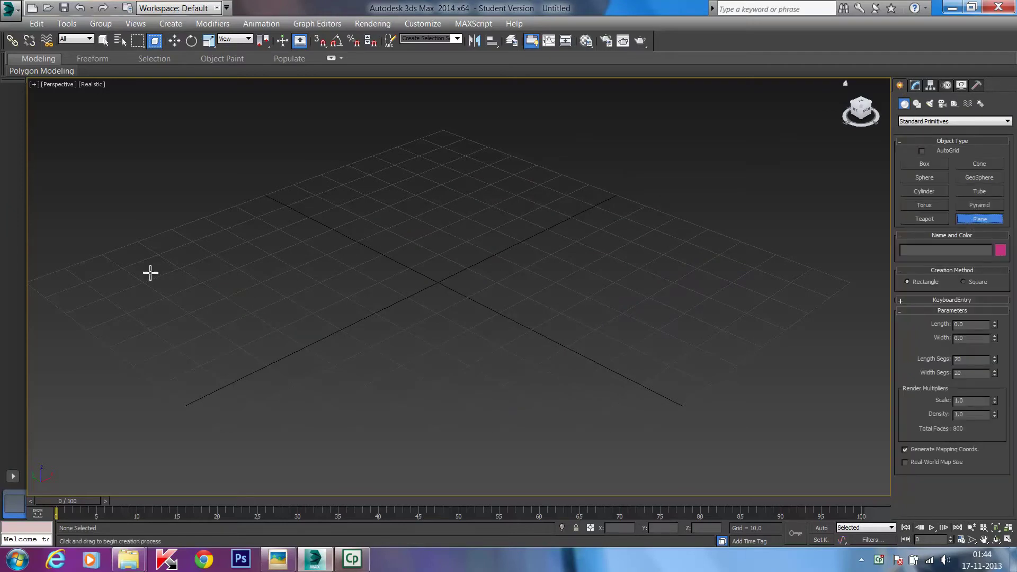
left_click_drag(177, 302, 766, 248)
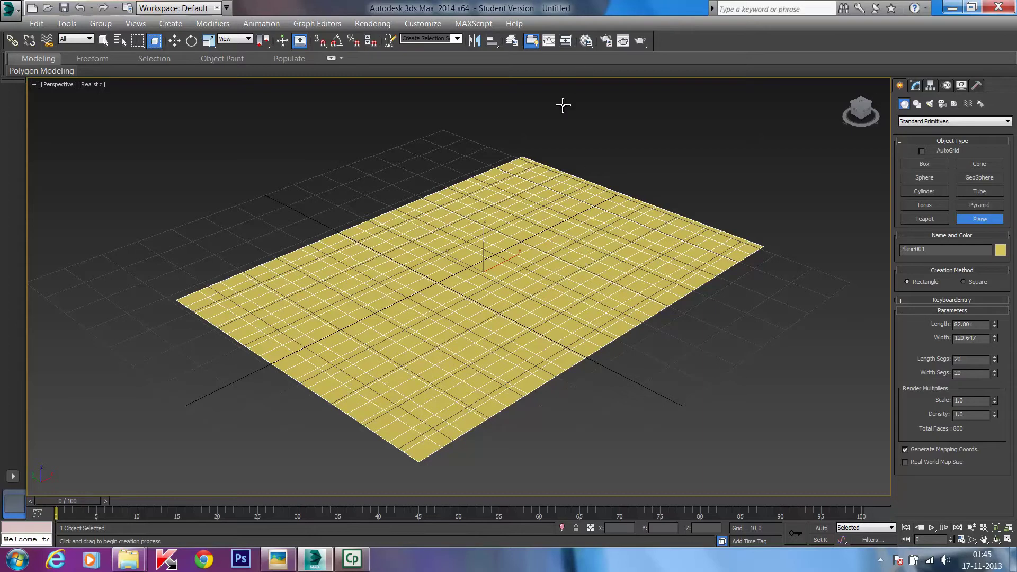
Check the new plane's available modifiers for Greeble without applying one
left_click(916, 85)
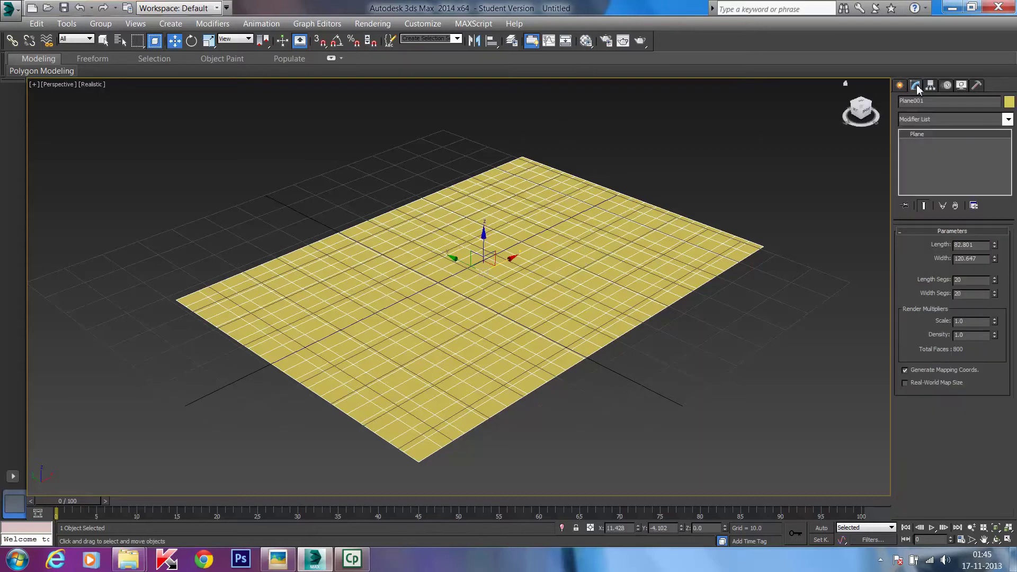
left_click(920, 119)
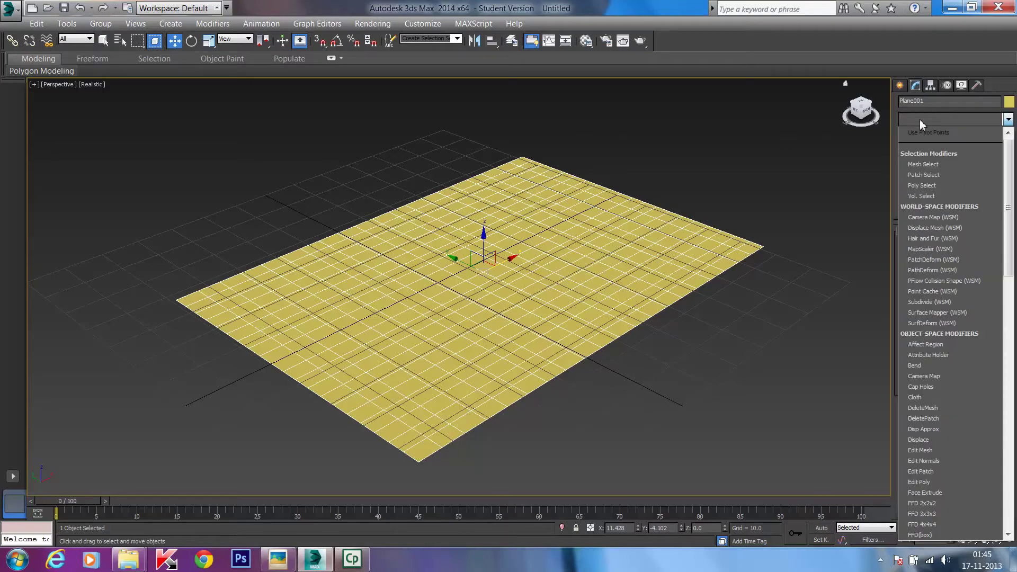
scroll(920, 120, "down", 14)
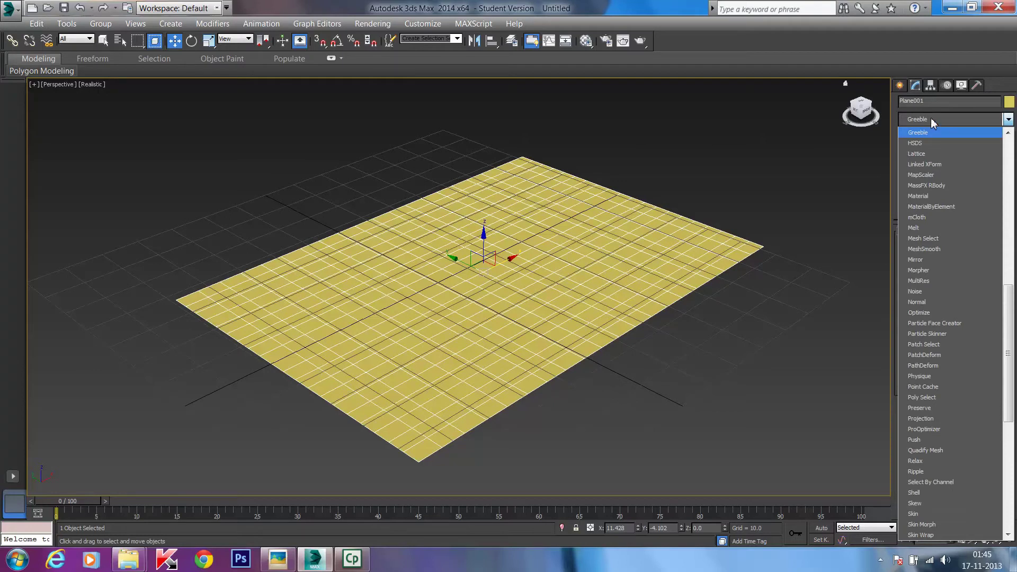
left_click(930, 117)
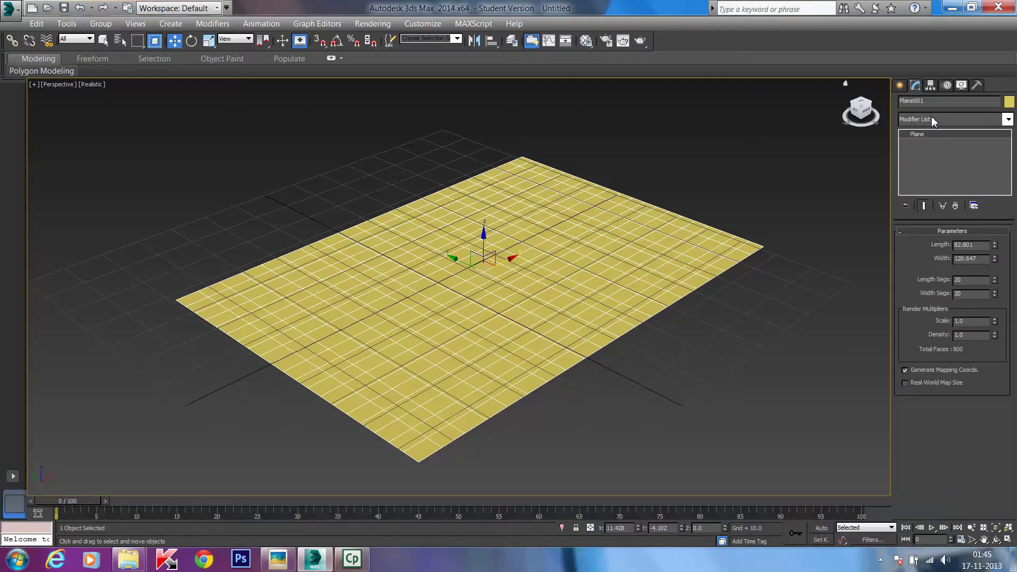
Review the File I/O, External Files and XRefs settings in the user path configuration and cancel without changes
left_click(439, 24)
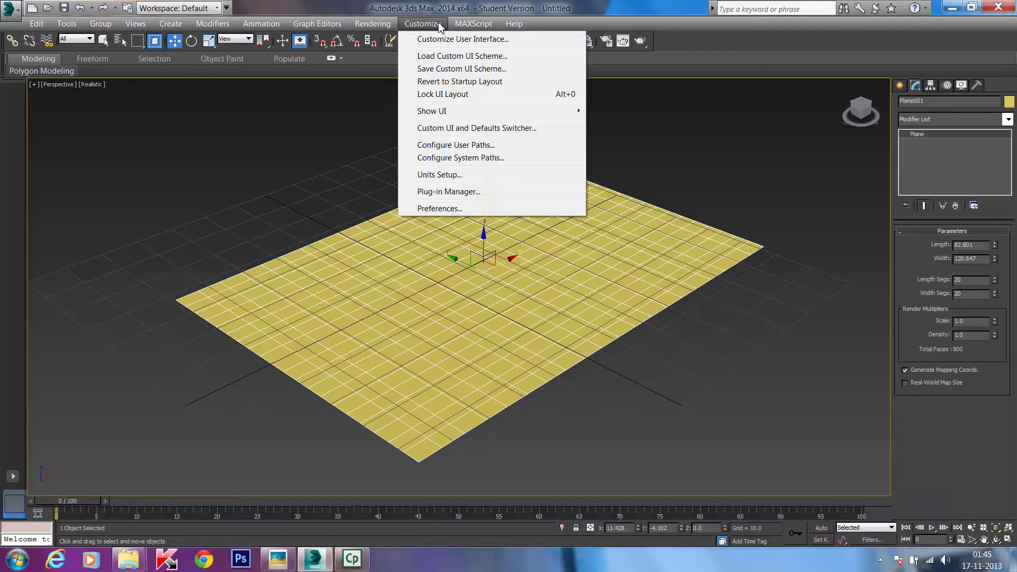
left_click(455, 148)
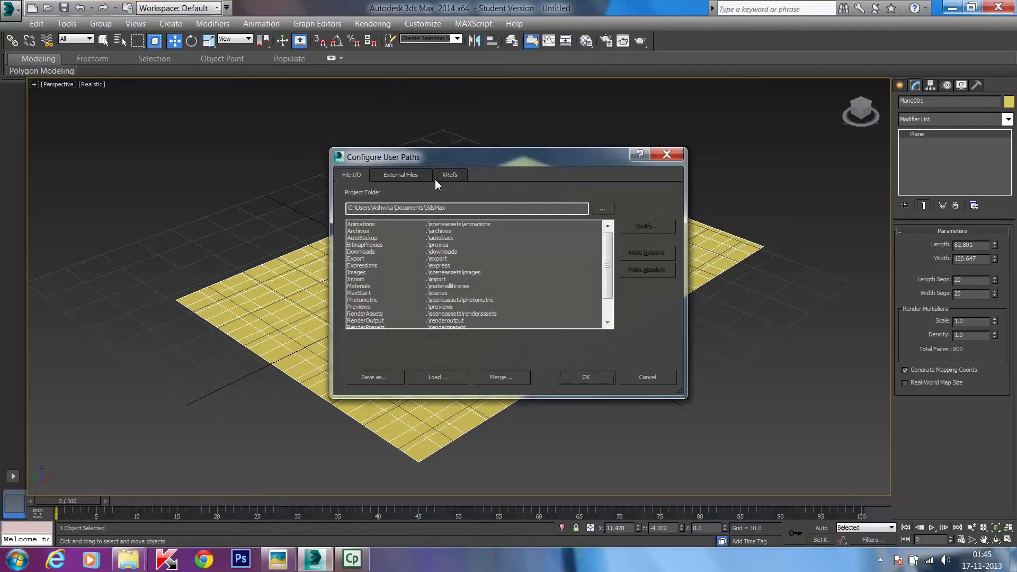
left_click(407, 178)
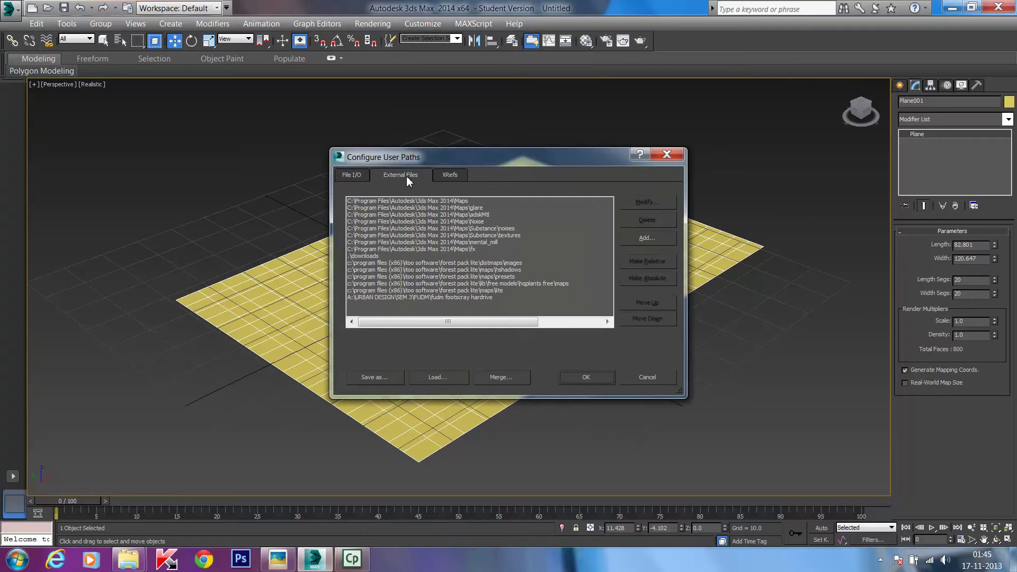
left_click(445, 176)
left_click(346, 177)
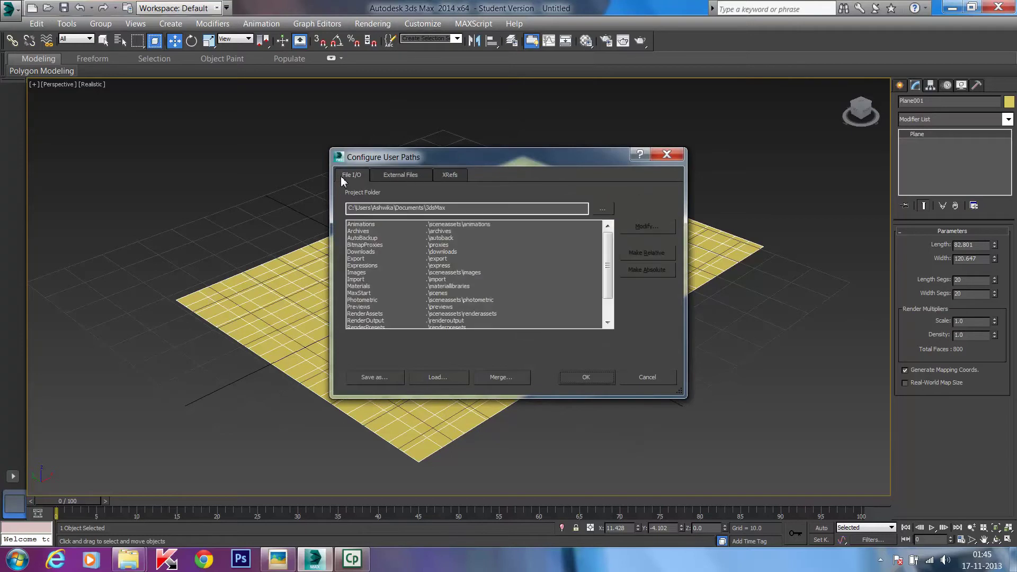
left_click(643, 376)
Review the third-party plug-in folders in the system path configuration and where an additional plug-in directory is chosen, without adding one
left_click(414, 25)
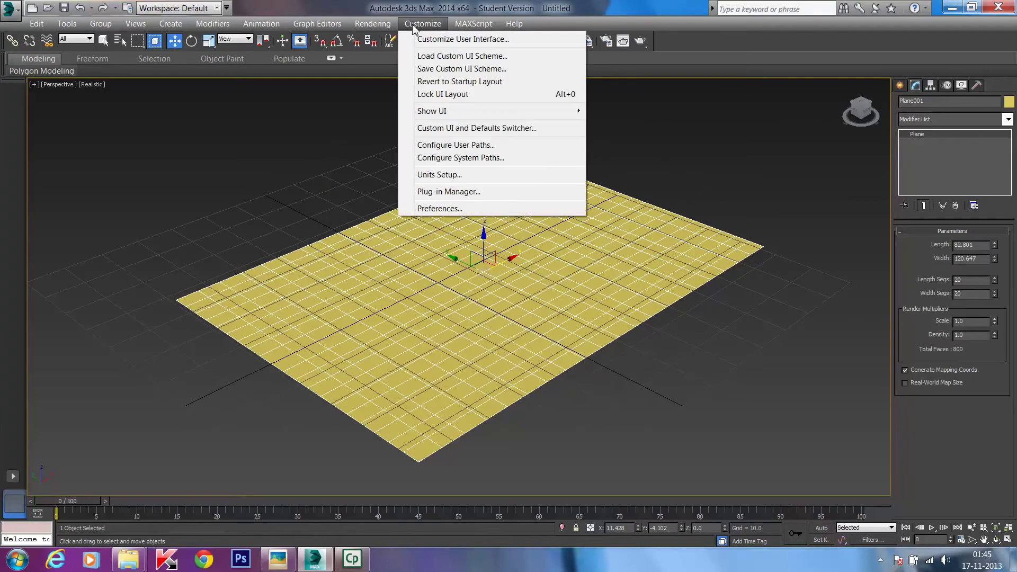
left_click(440, 158)
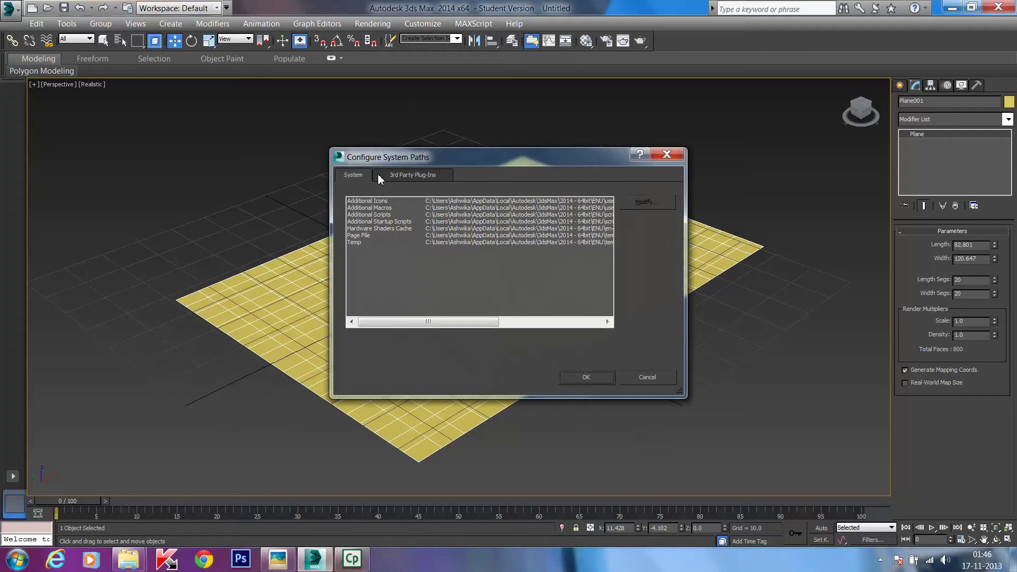
left_click(398, 179)
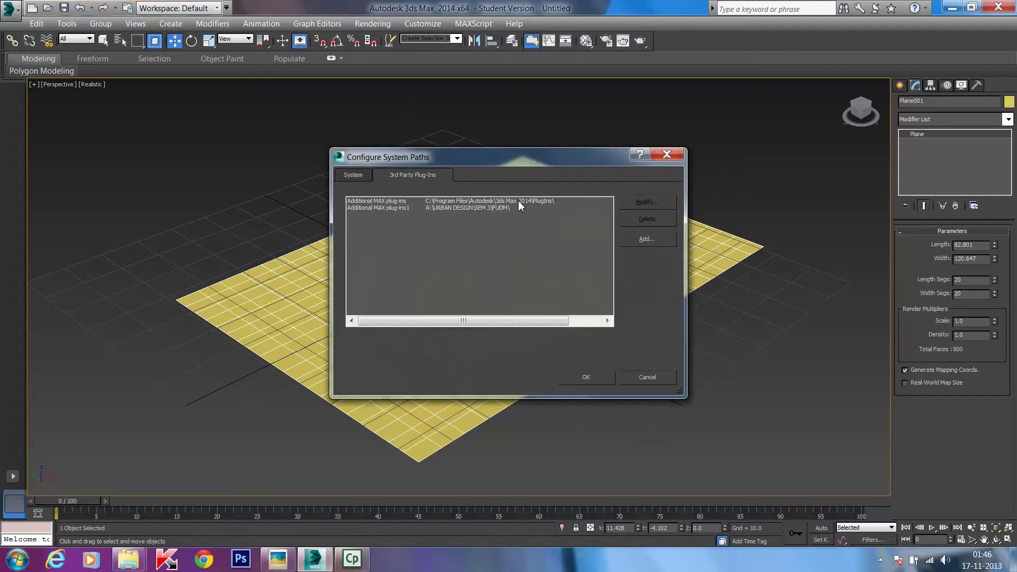
left_click(656, 244)
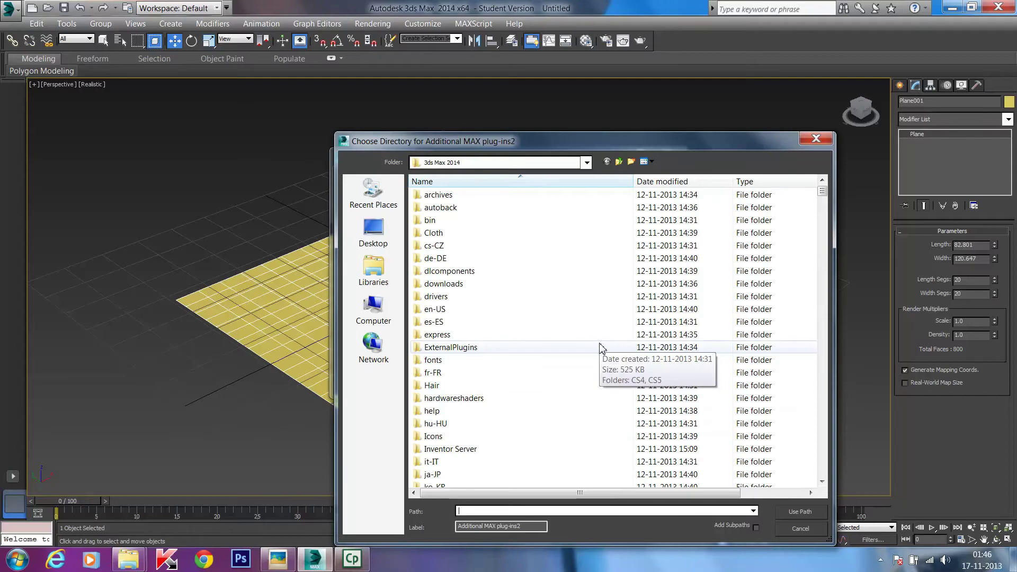
left_click(816, 139)
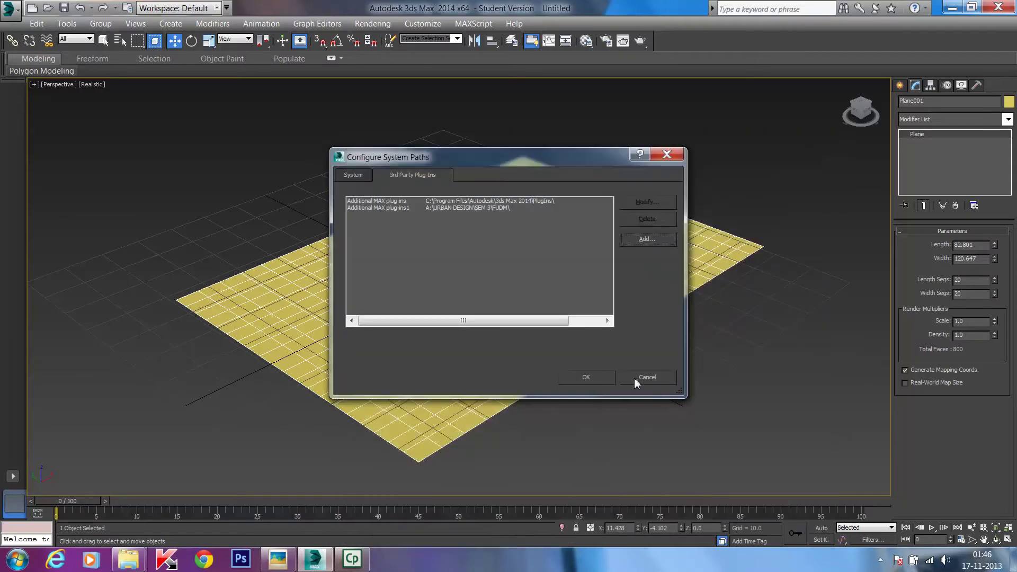
left_click(604, 383)
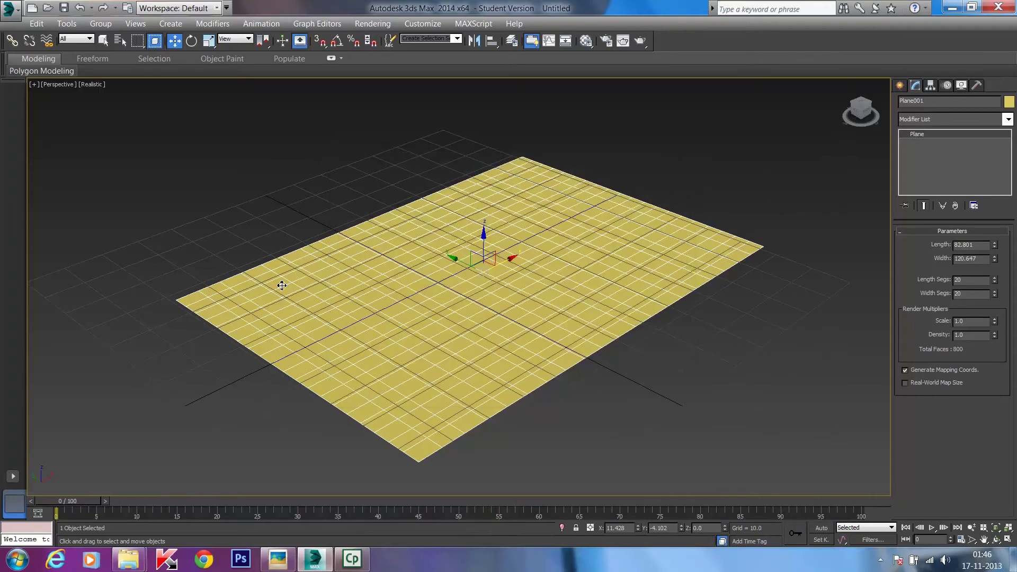
Apply the Greeble modifier to the plane
left_click(947, 120)
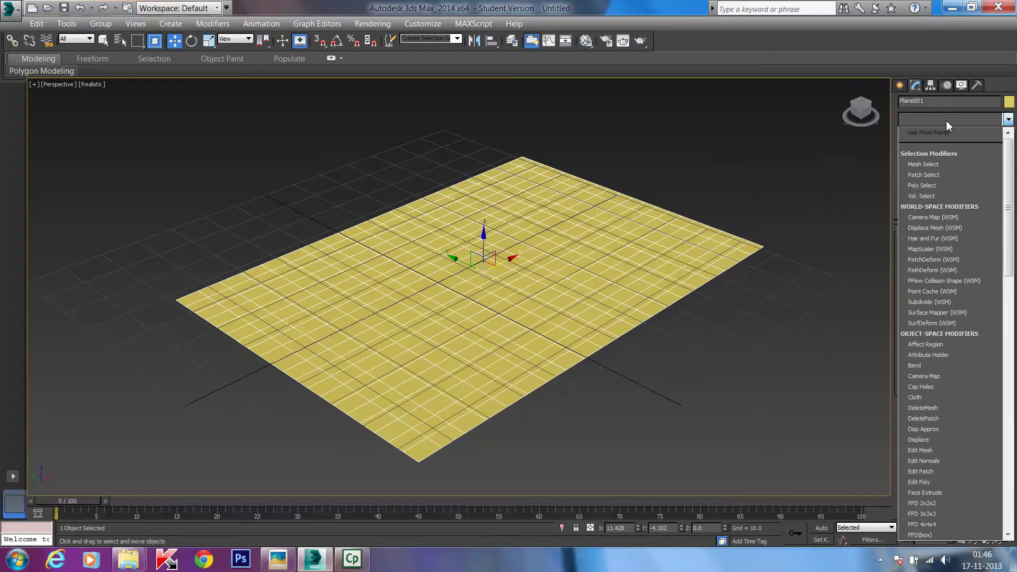
key("g")
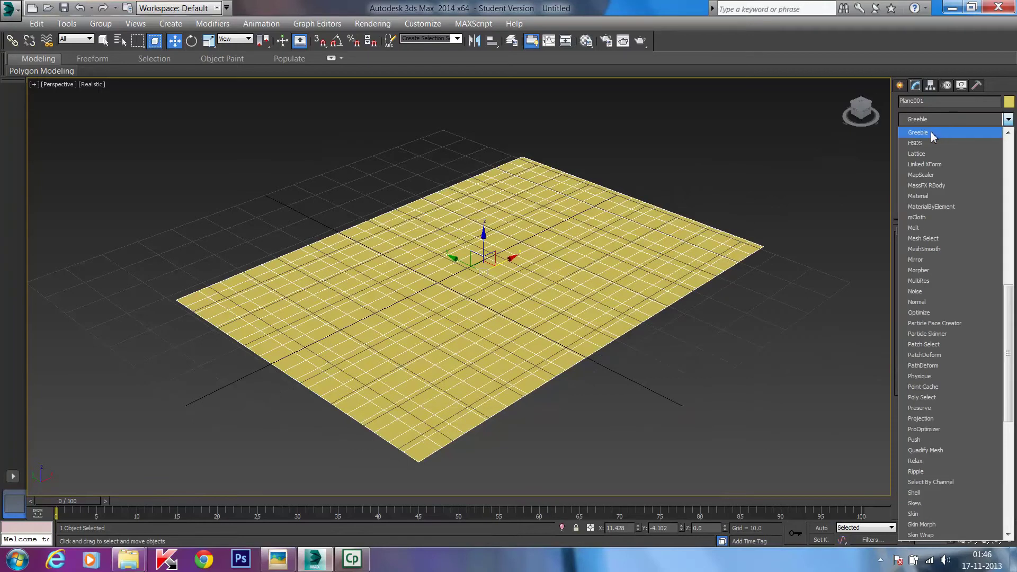
left_click(931, 132)
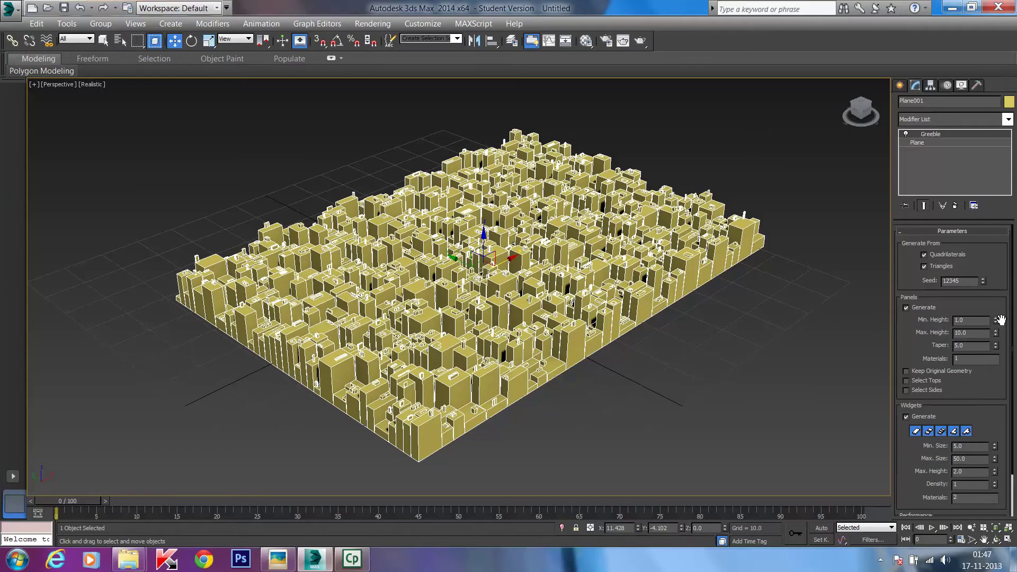
Set the Greeble panels' minimum height to 10 and maximum height to 30
left_click_drag(998, 388, 1002, 308)
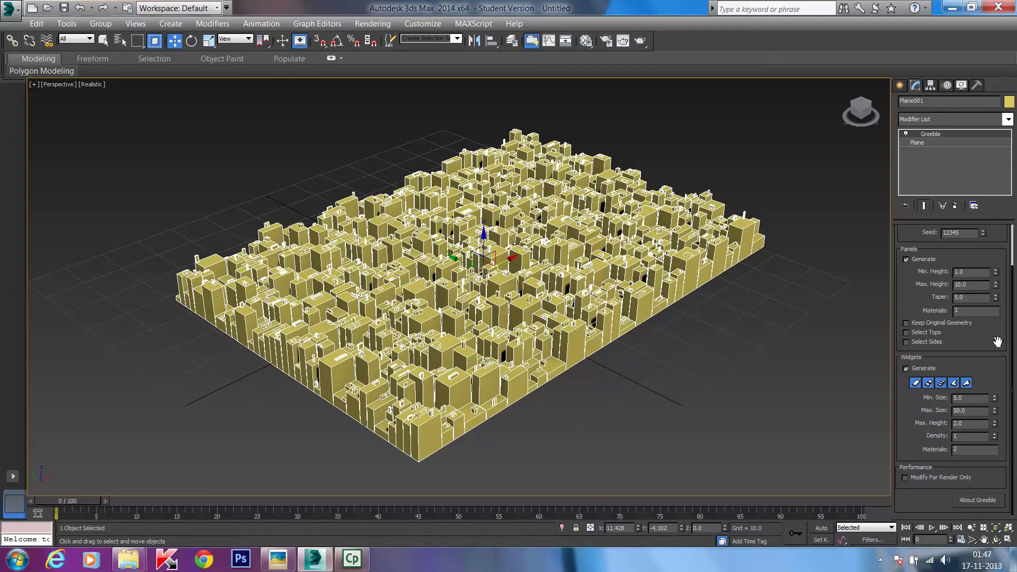
left_click_drag(998, 343, 994, 407)
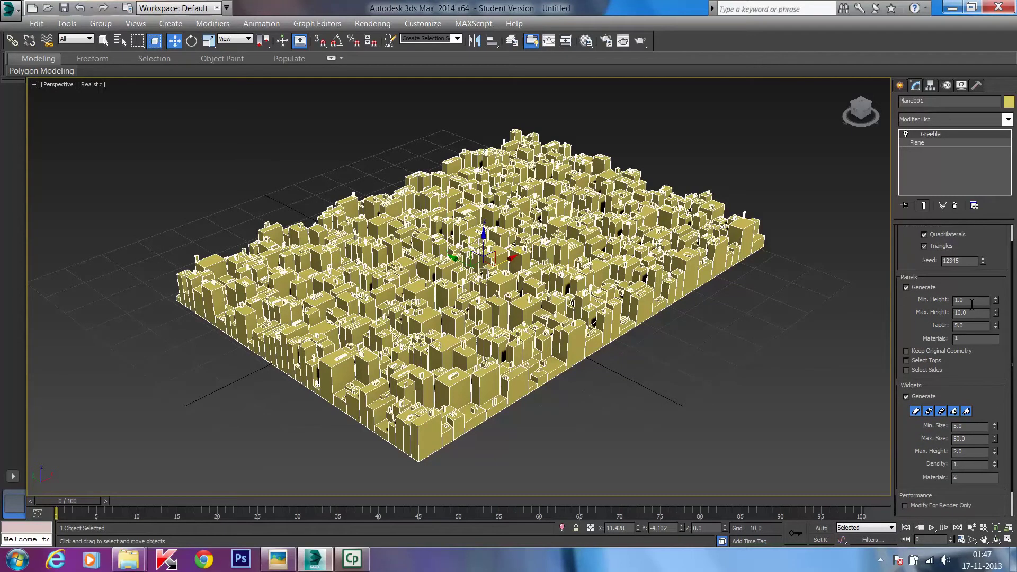
left_click_drag(970, 303, 956, 302)
type("10")
left_click(973, 313)
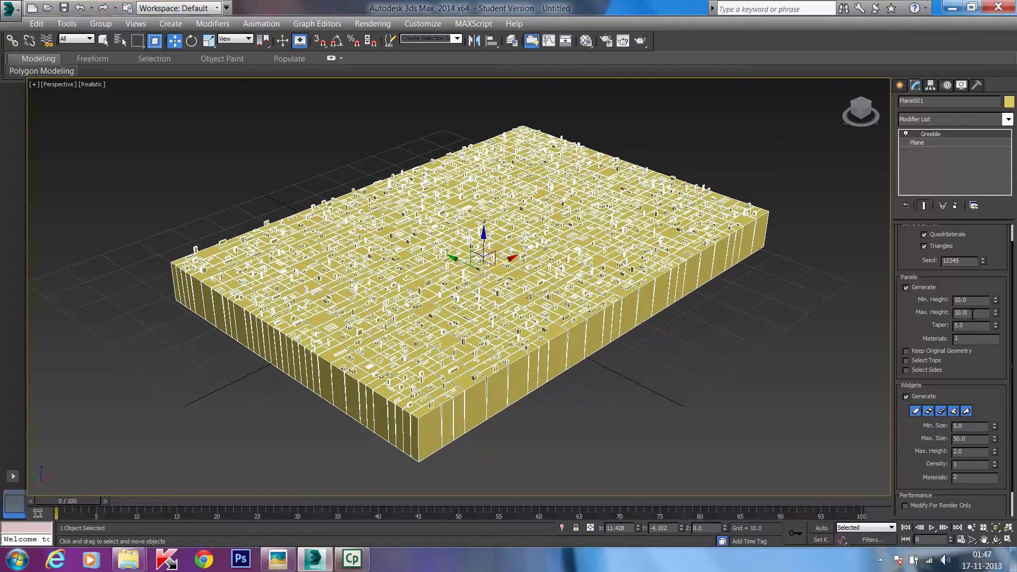
double_click(974, 315)
type("30")
key("Return")
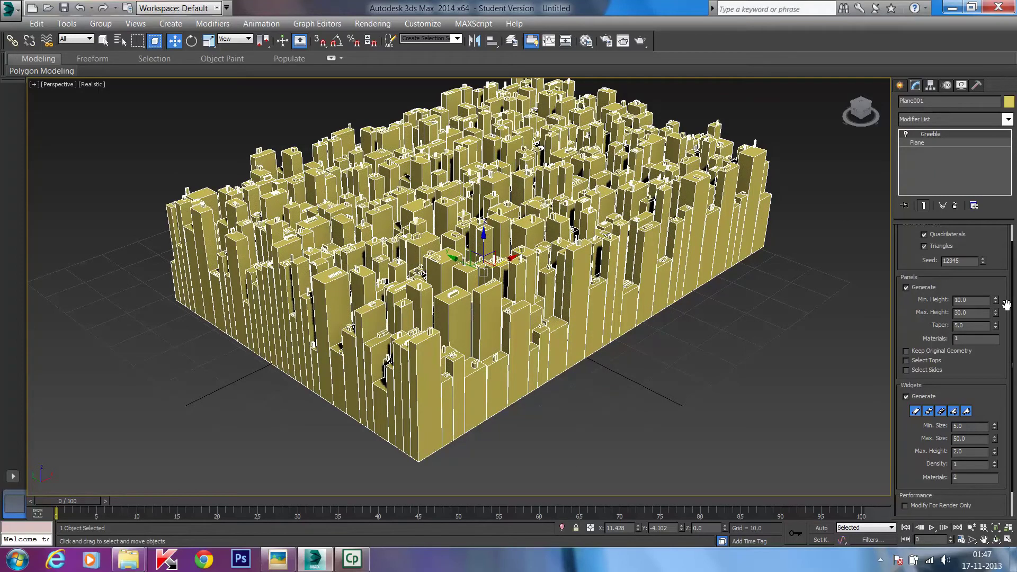
Set the Greeble panels' maximum height to 50 and view the whole block of buildings
left_click_drag(974, 313, 951, 319)
type("50")
key("Return")
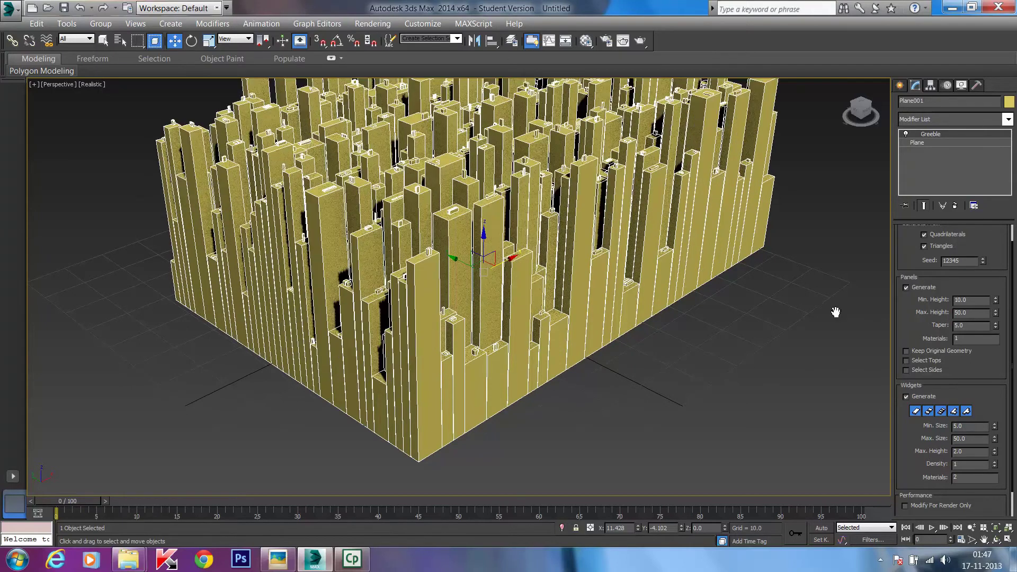
left_click_drag(691, 381, 693, 355)
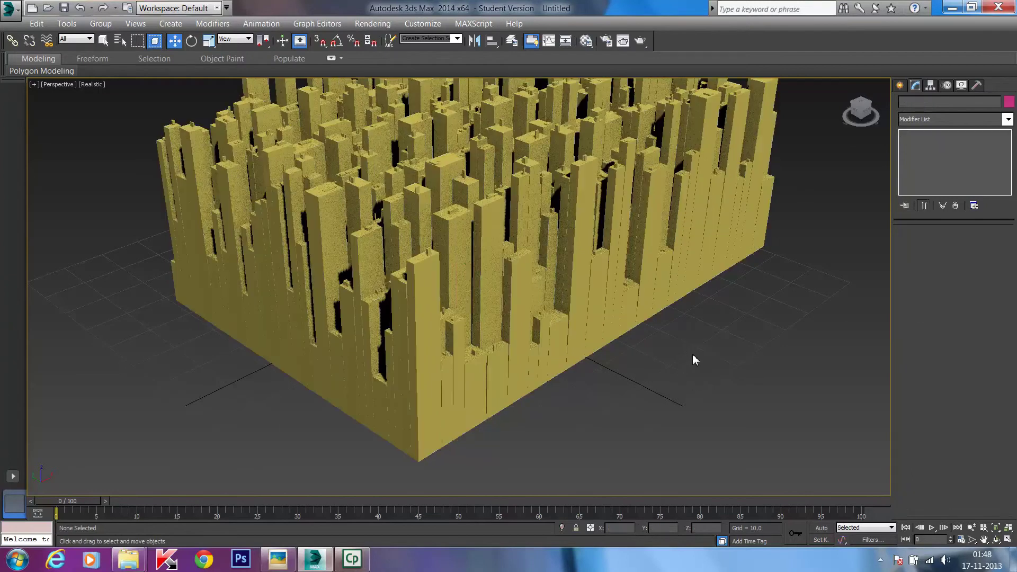
middle_click_drag(697, 348, 688, 424, "alt")
scroll(611, 339, "down", 3)
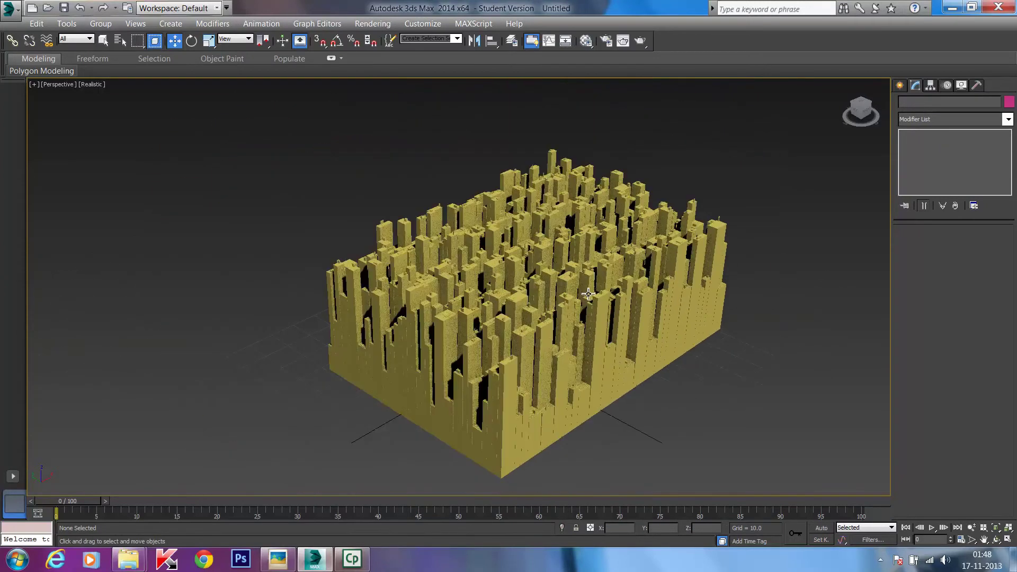
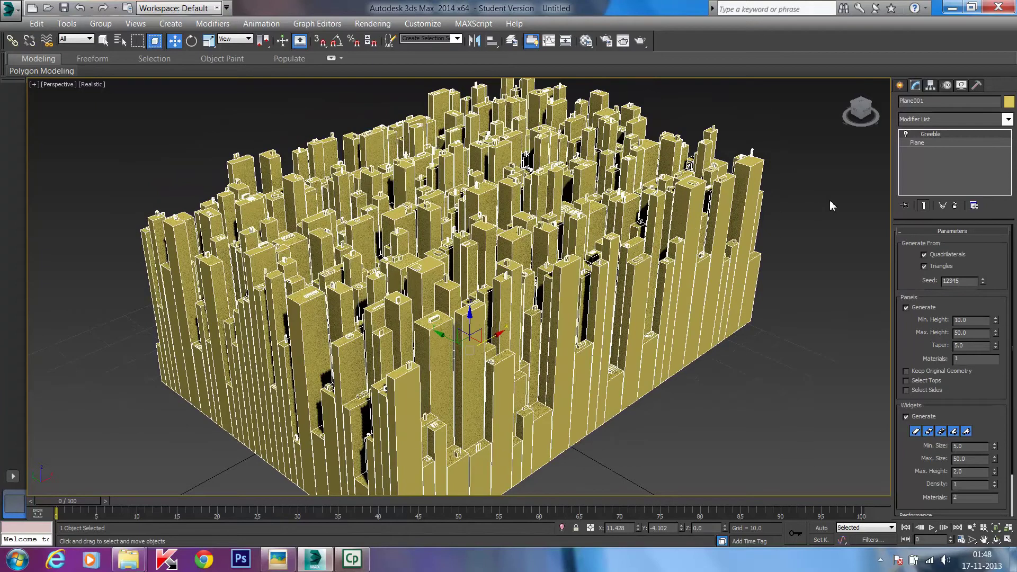
Set the Greeble panels' maximum height to 10 and minimum height to 1
double_click(975, 333)
type("10")
double_click(974, 320)
type("1")
key("Return")
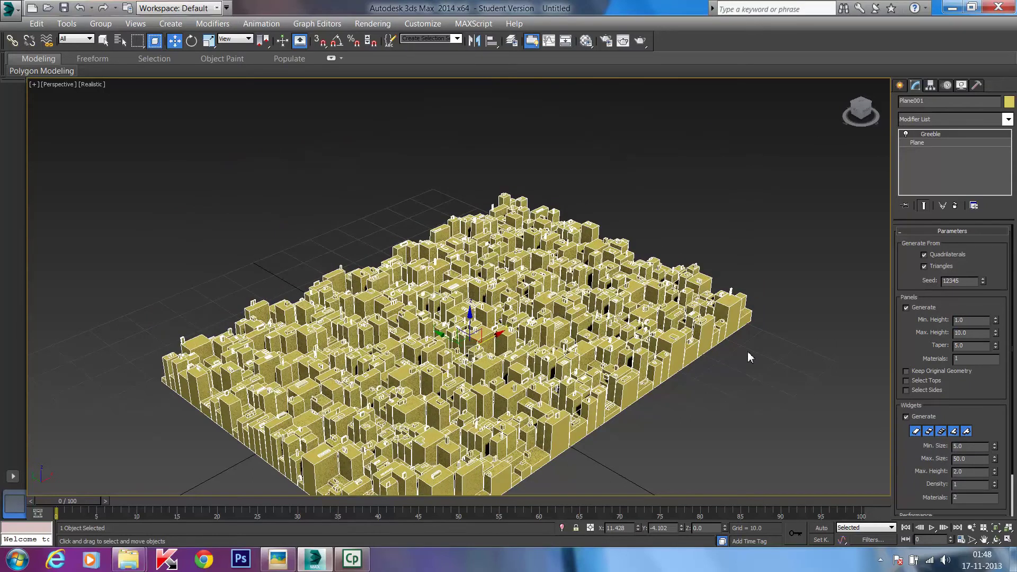
Try the Greeble panels' Select Tops option, turn it off again, and enable Select Sides
middle_click_drag(751, 356, 757, 289)
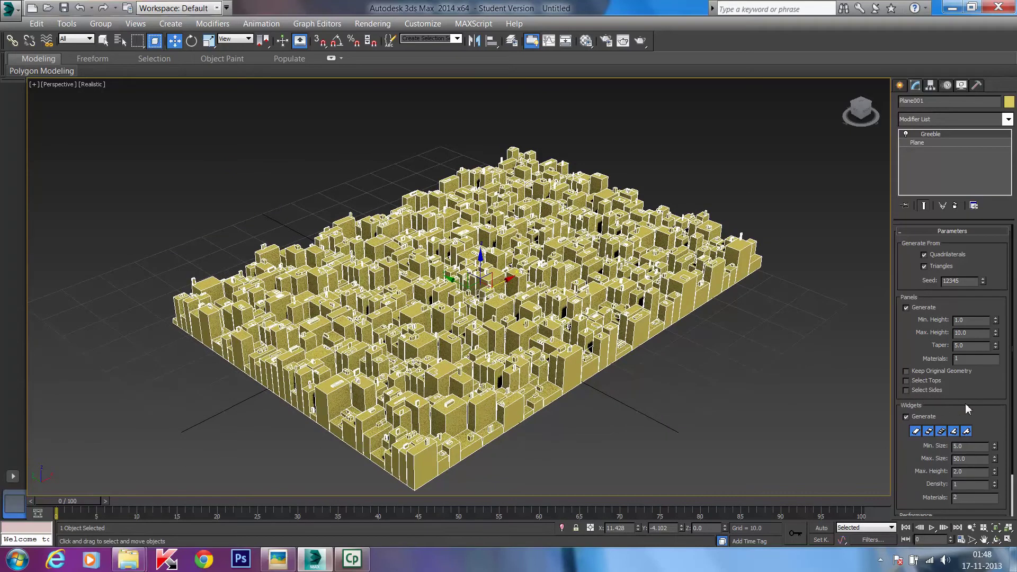
left_click(907, 381)
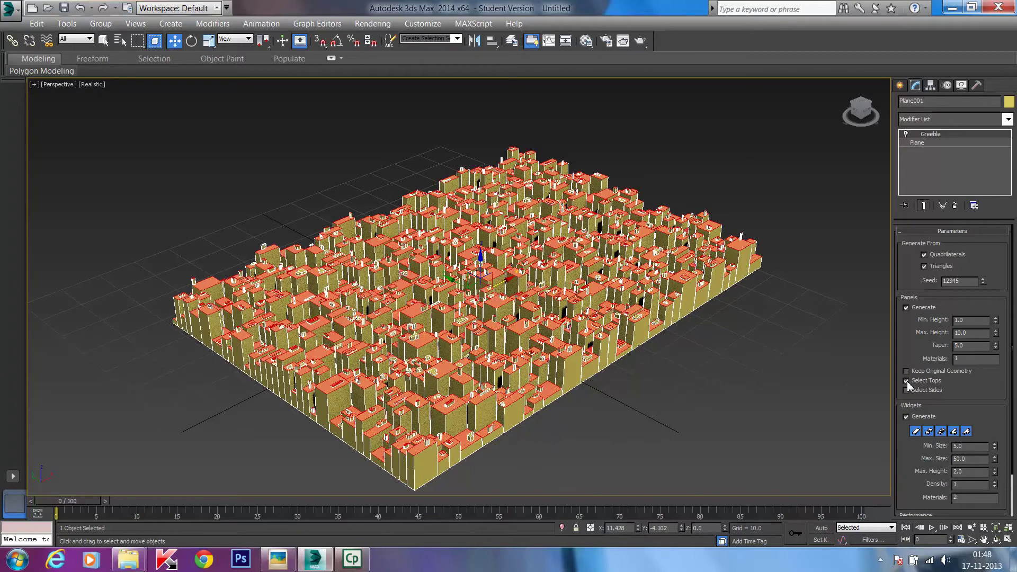
left_click(907, 381)
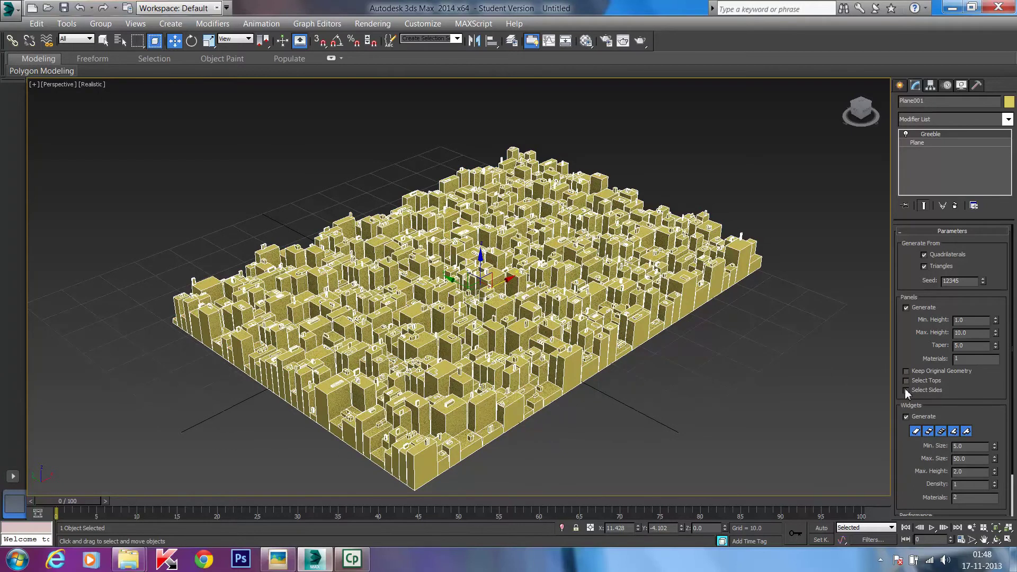
left_click(907, 390)
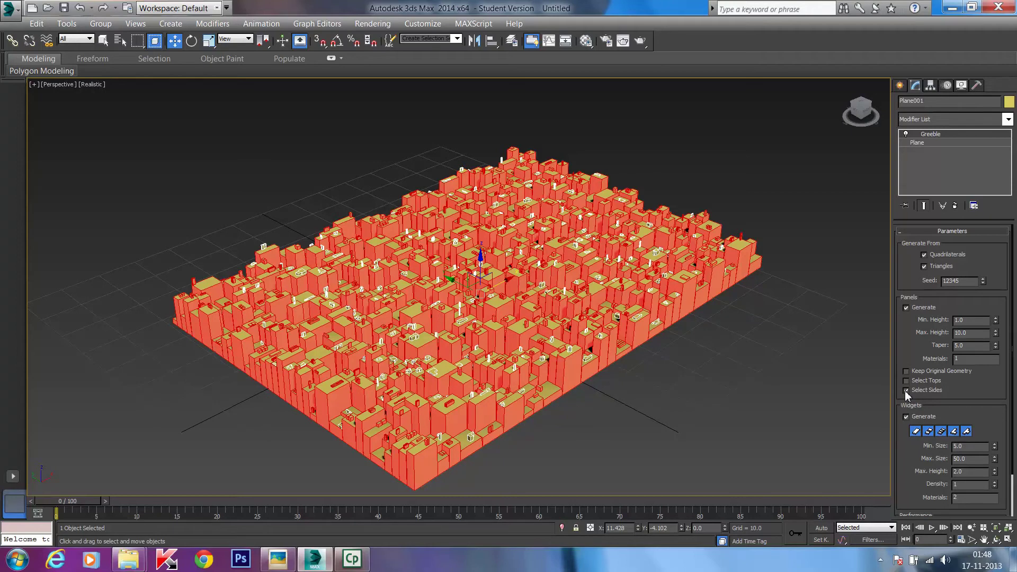
Try a second Greeble modifier on top of the first one and delete it again
left_click(946, 119)
key("g")
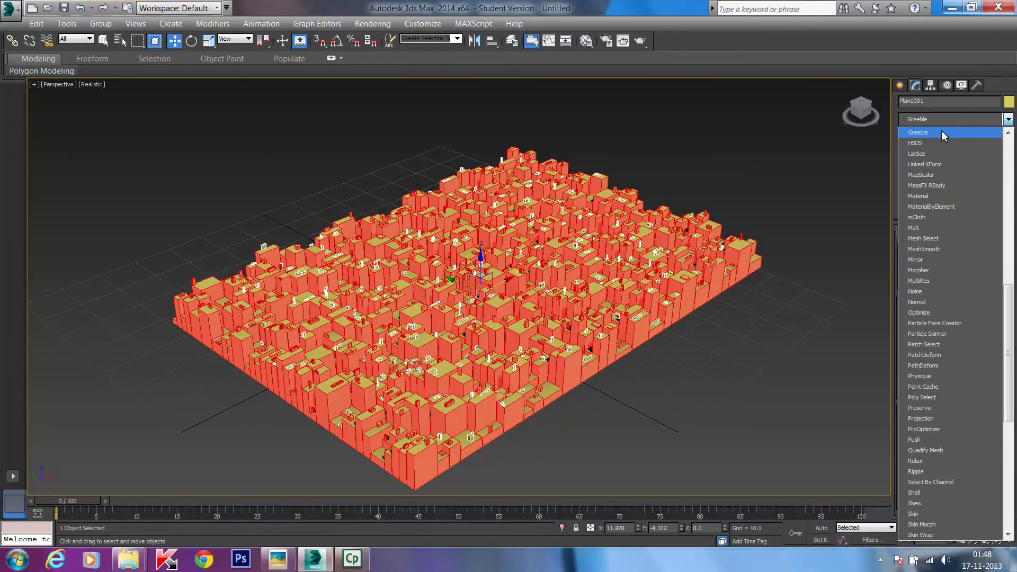
left_click(942, 132)
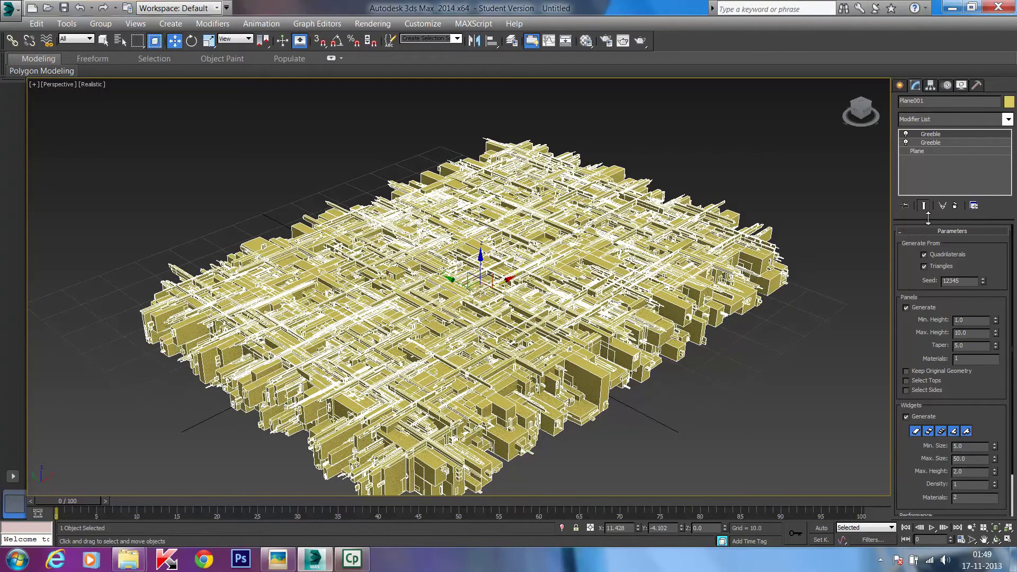
right_click(931, 134)
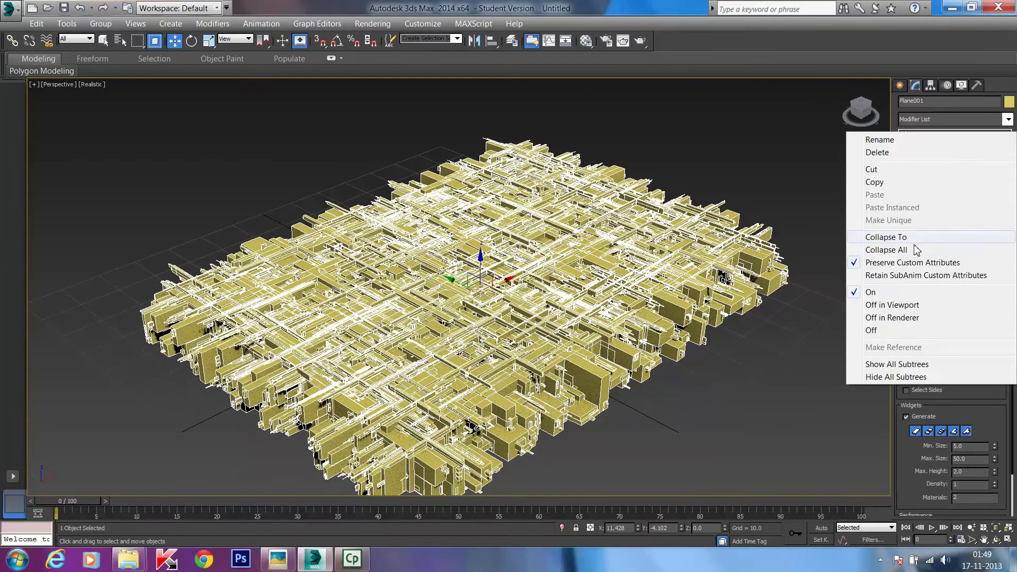
left_click(878, 153)
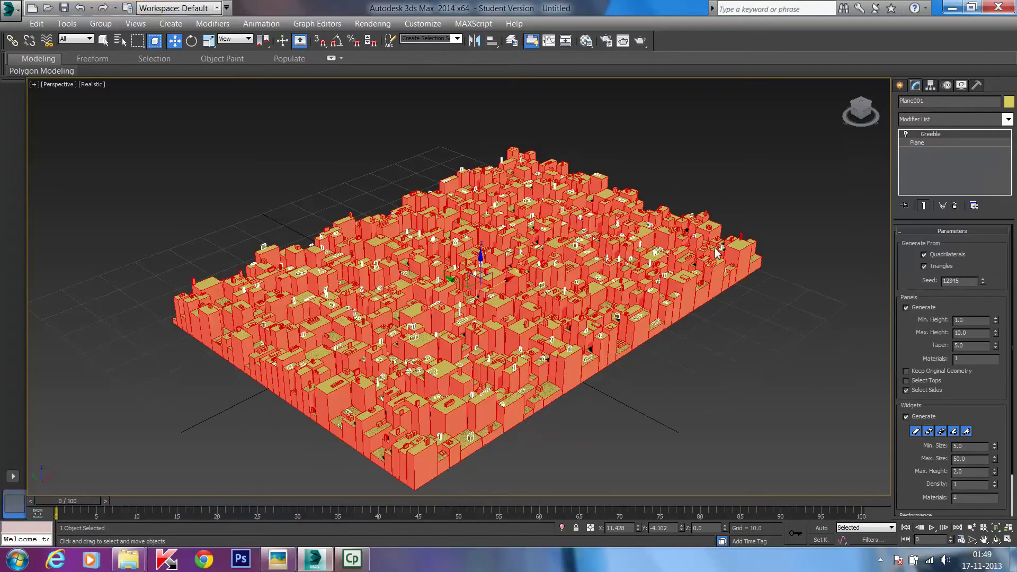
Turn off the Greeble panels' Select Sides option
left_click(906, 390)
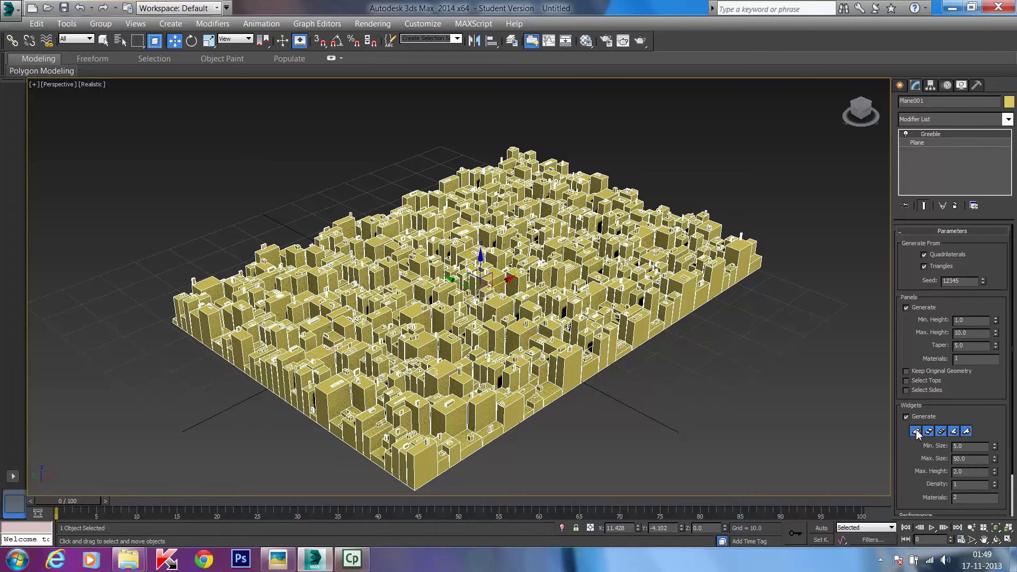
Turn off all five Greeble widget shapes and deselect the plane to view the plain building blocks
left_click(966, 432)
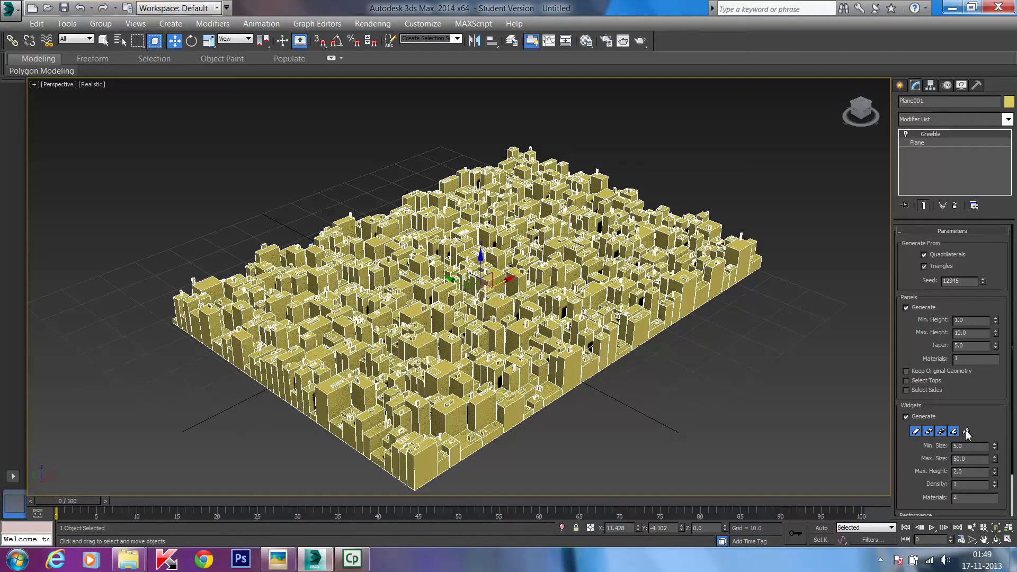
left_click(953, 432)
left_click(941, 432)
left_click(928, 431)
left_click(916, 431)
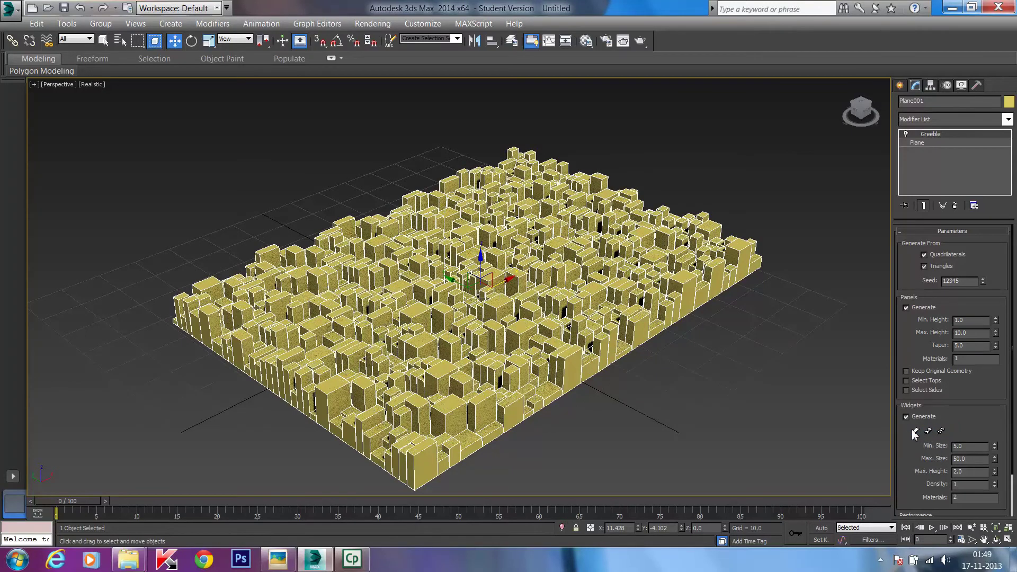
left_click(786, 405)
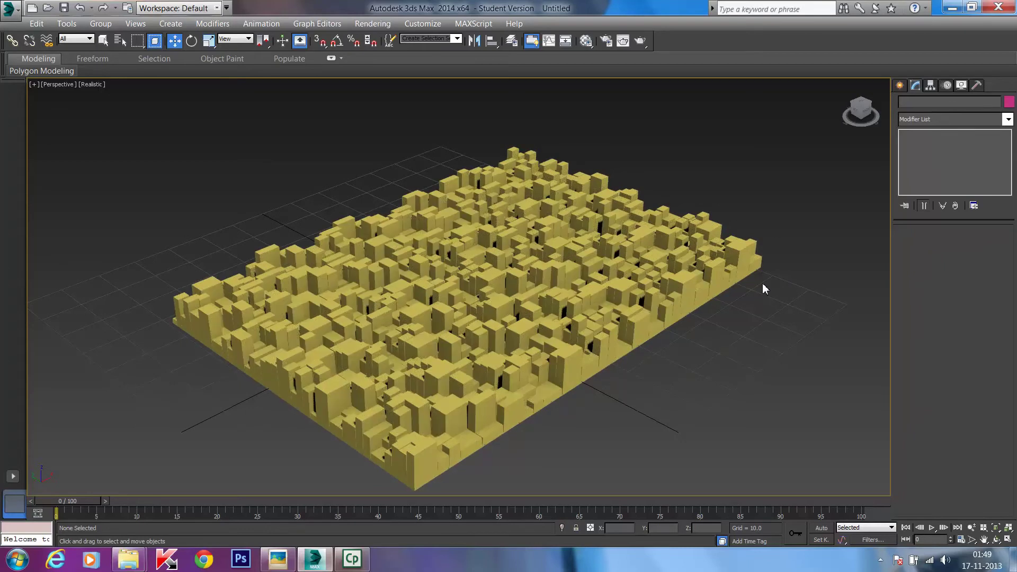
Reselect the city plane and turn all five Greeble widget shapes back on
left_click(682, 260)
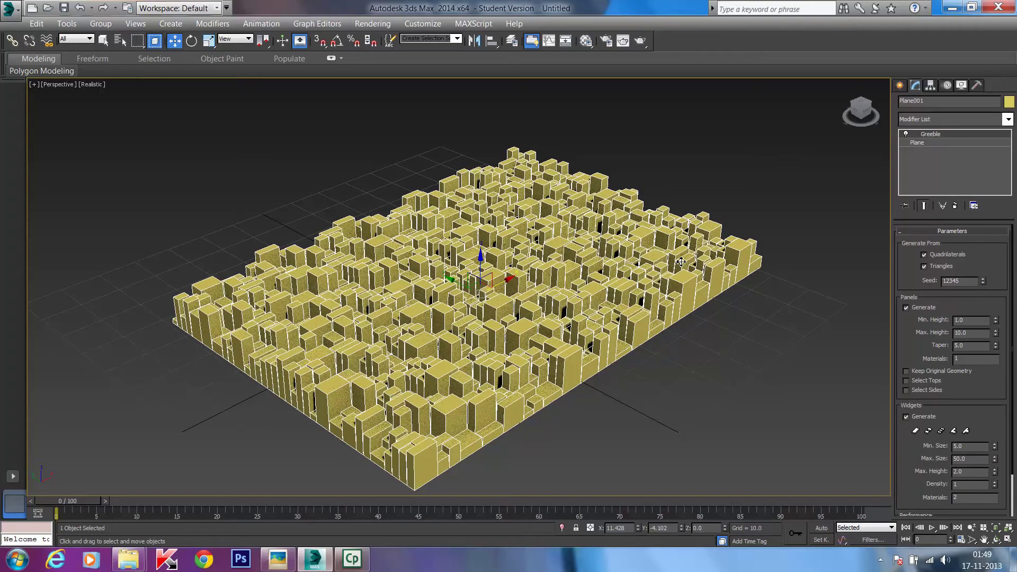
left_click(916, 431)
left_click(929, 431)
left_click(941, 432)
left_click(954, 432)
left_click(967, 431)
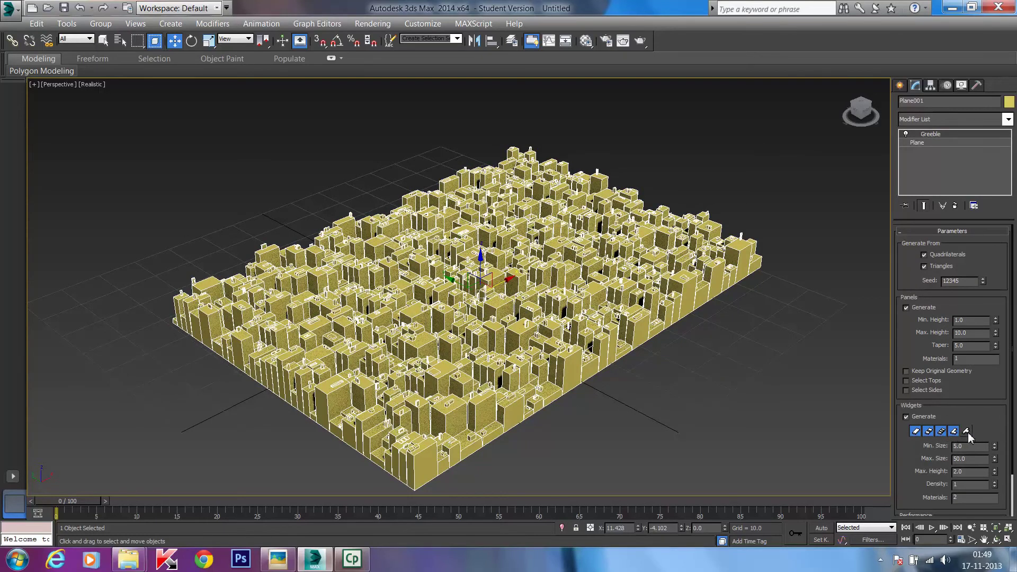
Adjust the Greeble widgets' size range to a minimum of 5 and a maximum of 50.1
scroll(974, 424, "down", 3)
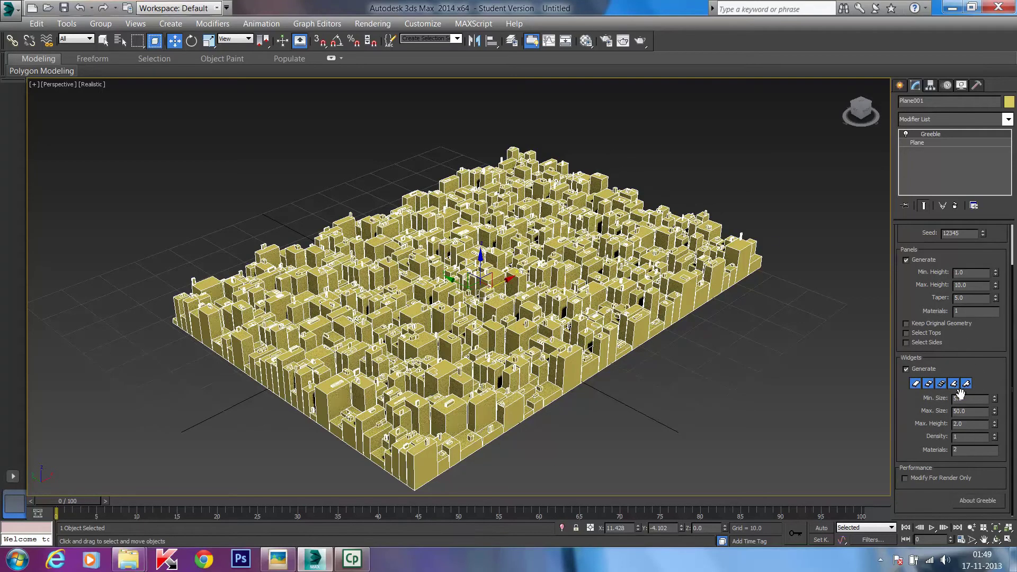
left_click(996, 396)
mouse_move(996, 399)
left_mouse_down()
mouse_move(990, 192)
mouse_move(995, 410)
left_mouse_up()
type("5")
key("Return")
Try a maximum height of 29.2 for the Greeble widgets, set it back to 2, and view the city unselected
left_click_drag(995, 424, 998, 281)
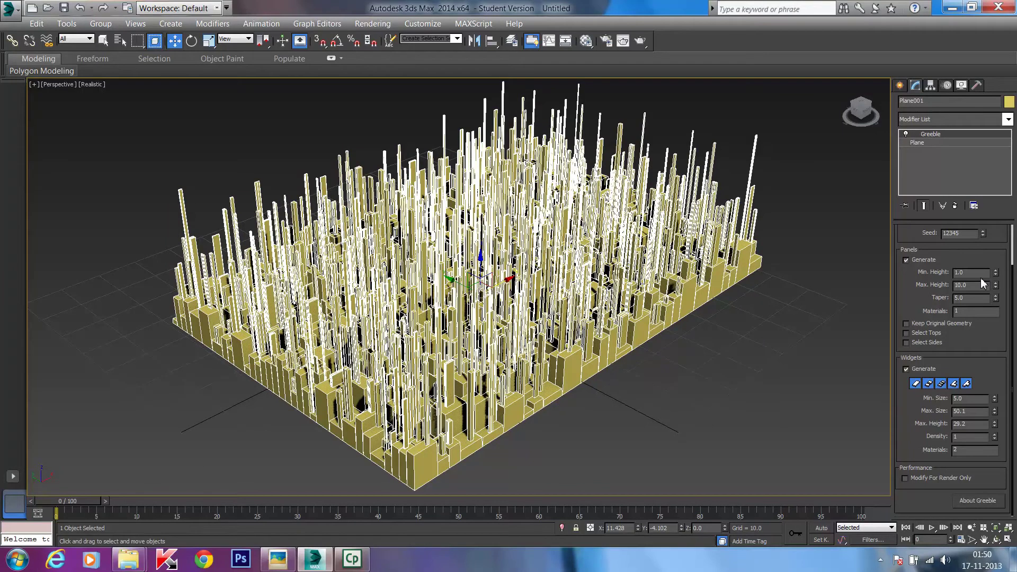
type("2")
key("Return")
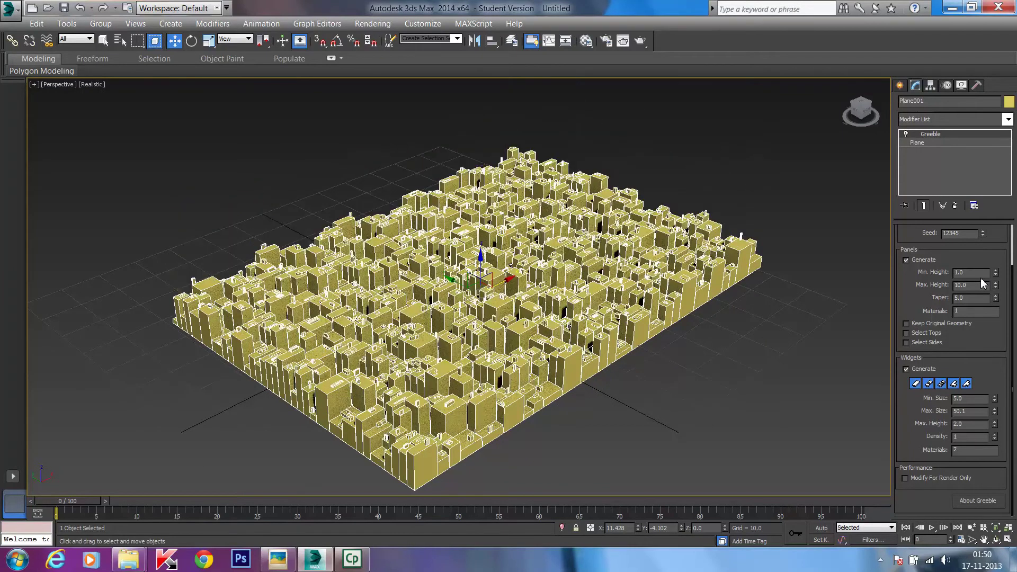
left_click(780, 213)
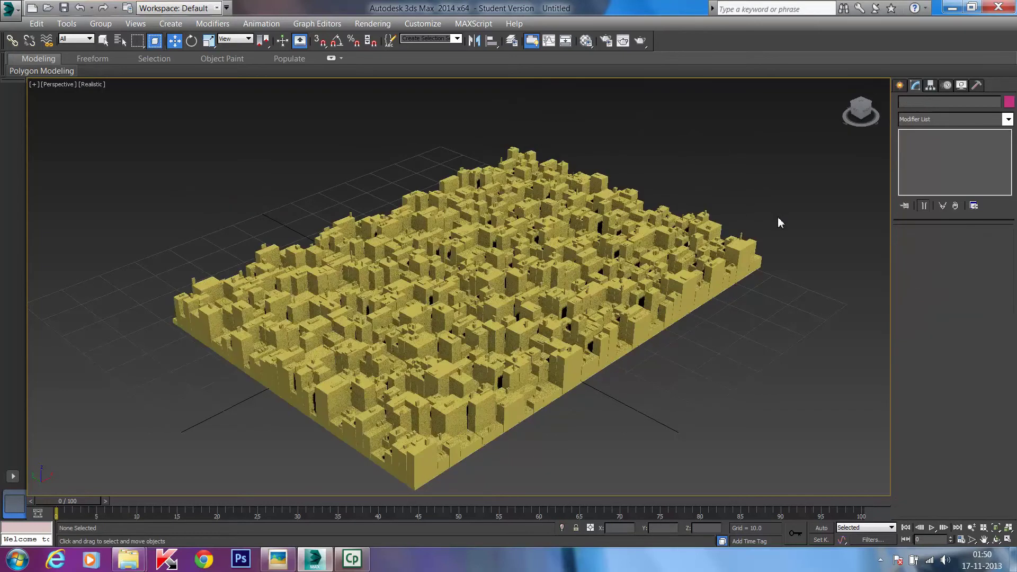
left_click(640, 262)
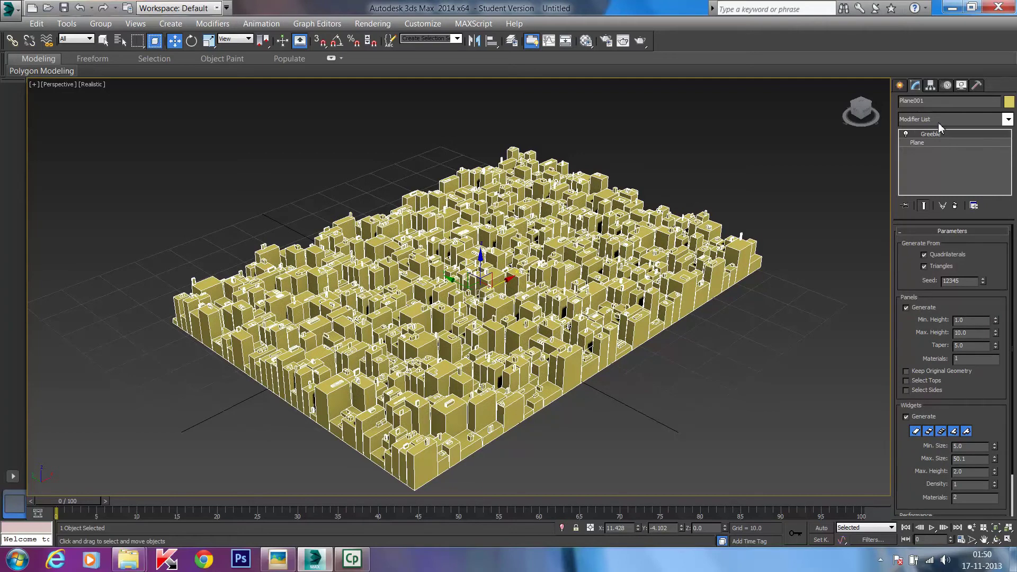
Create a Section shape about 230 long lying flat across the base of the city block
left_click(903, 87)
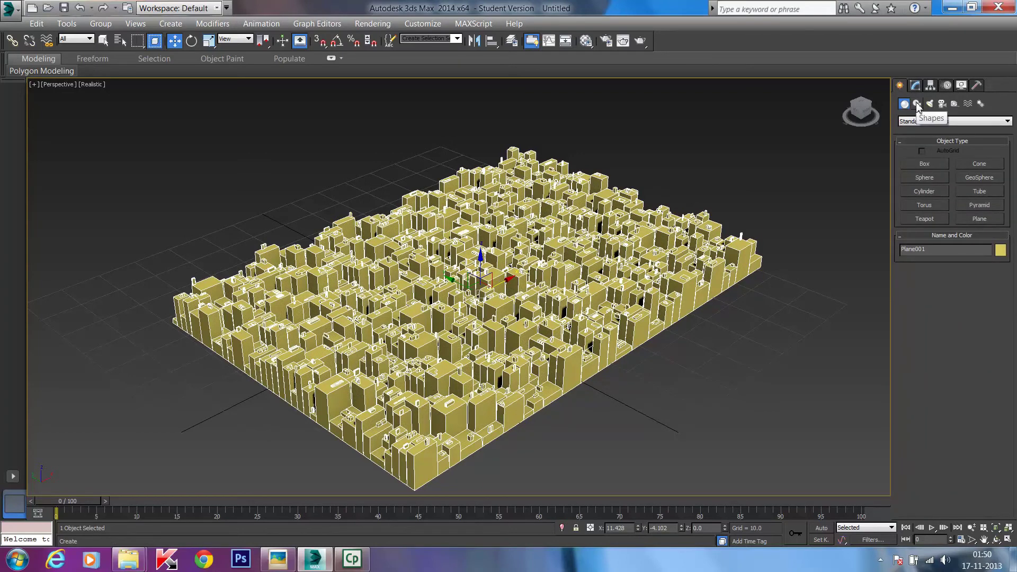
left_click(918, 104)
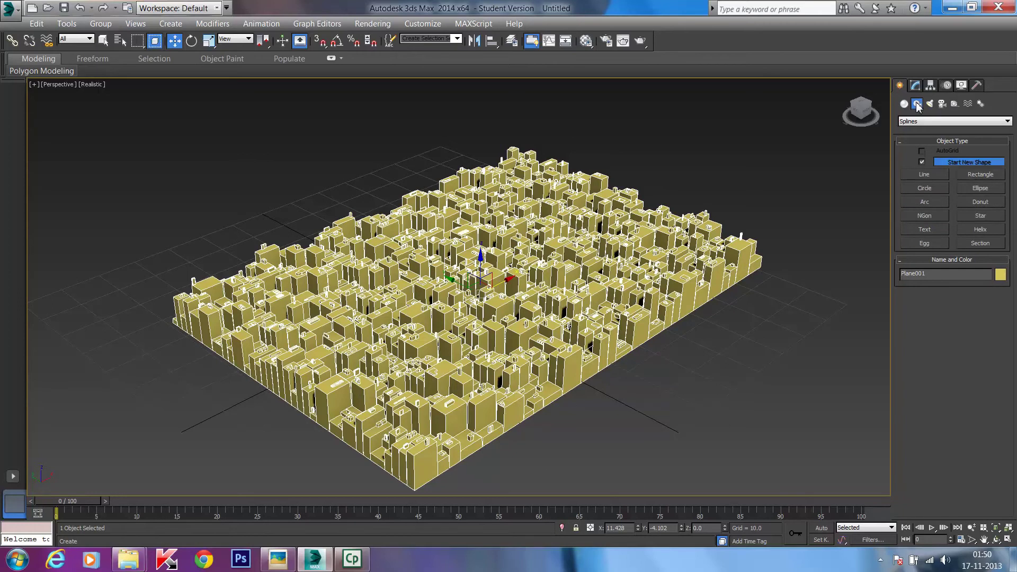
left_click(978, 244)
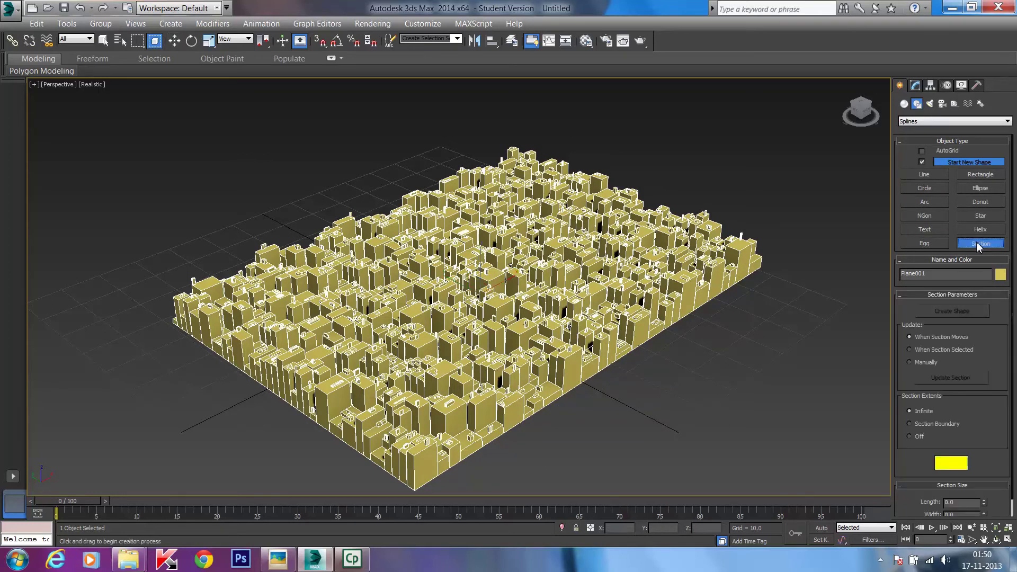
left_click_drag(392, 176, 594, 405)
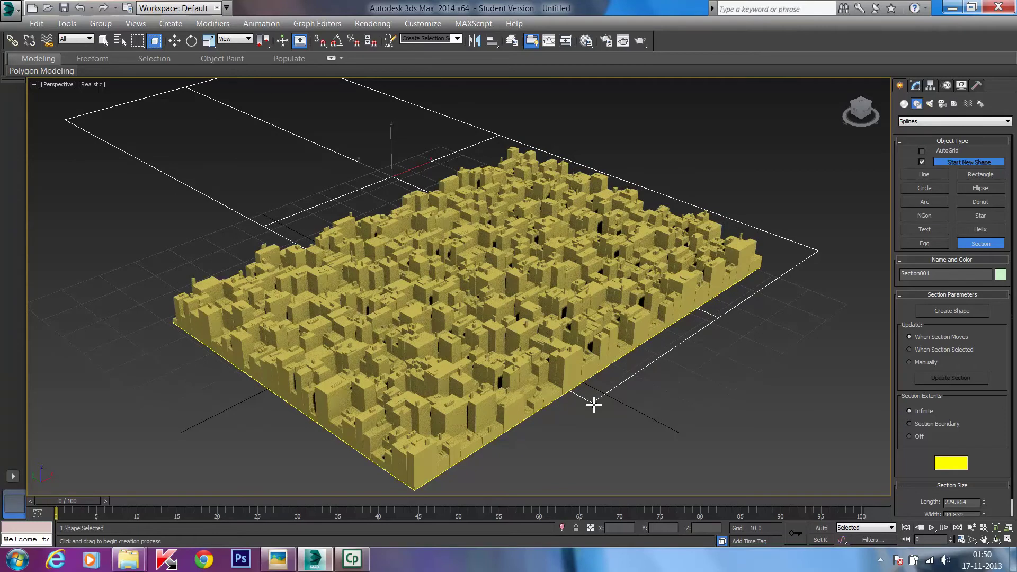
scroll(682, 409, "down", 4)
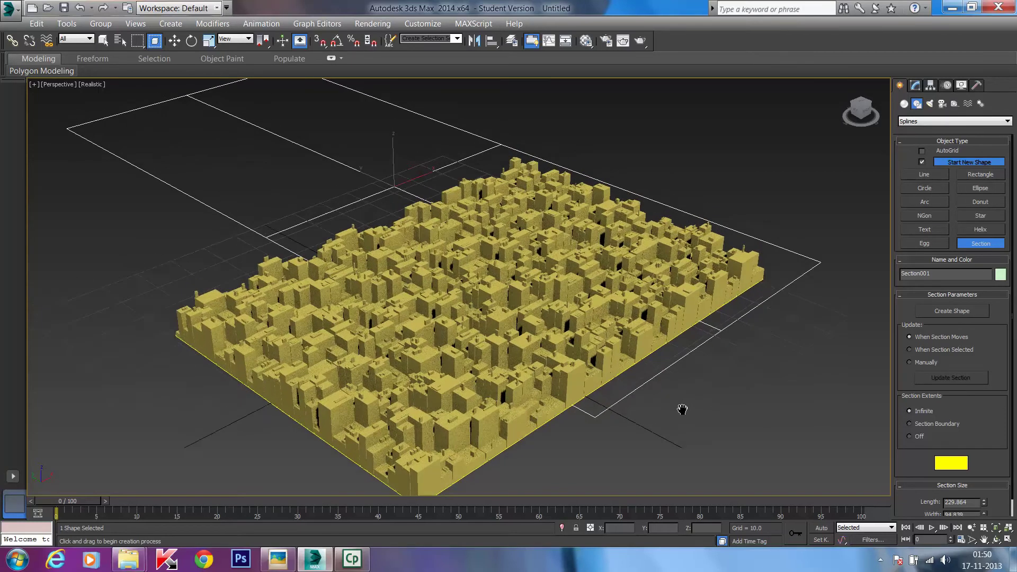
scroll(666, 414, "up", 5)
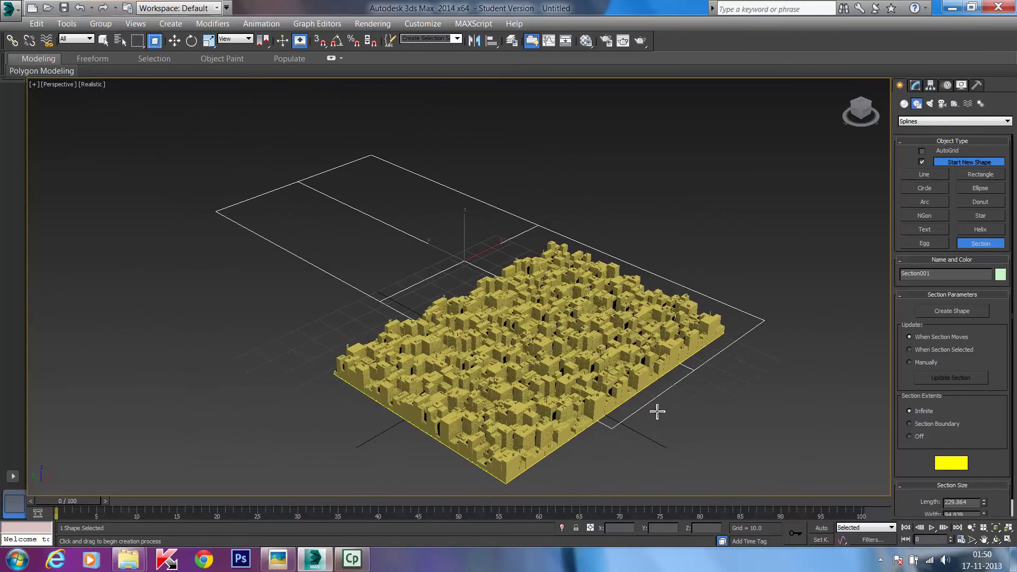
left_click(668, 389)
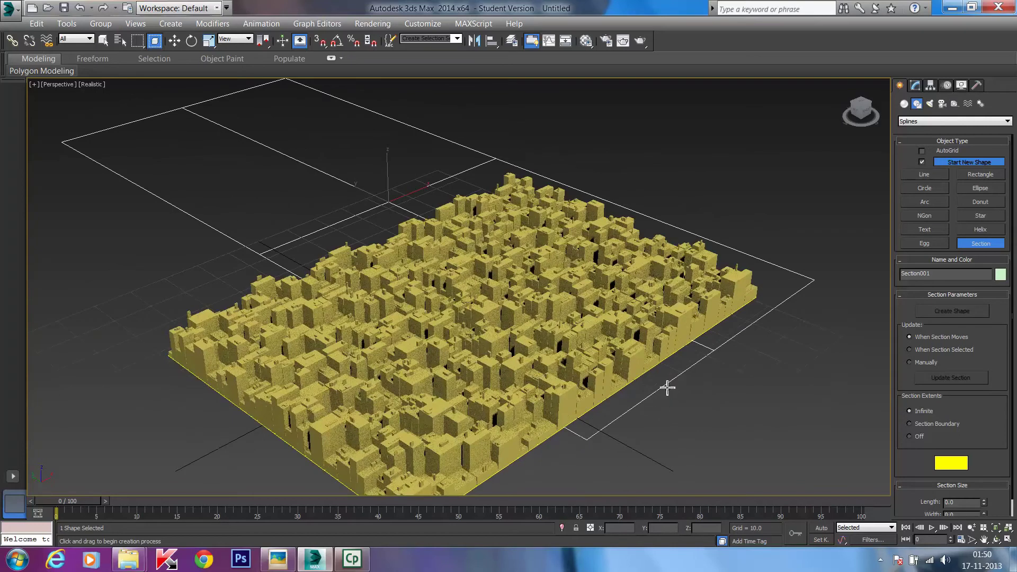
Rotate the Section shape about -91.6 degrees around its Y axis so it cuts upright through the buildings
left_click(104, 40)
left_click(766, 262)
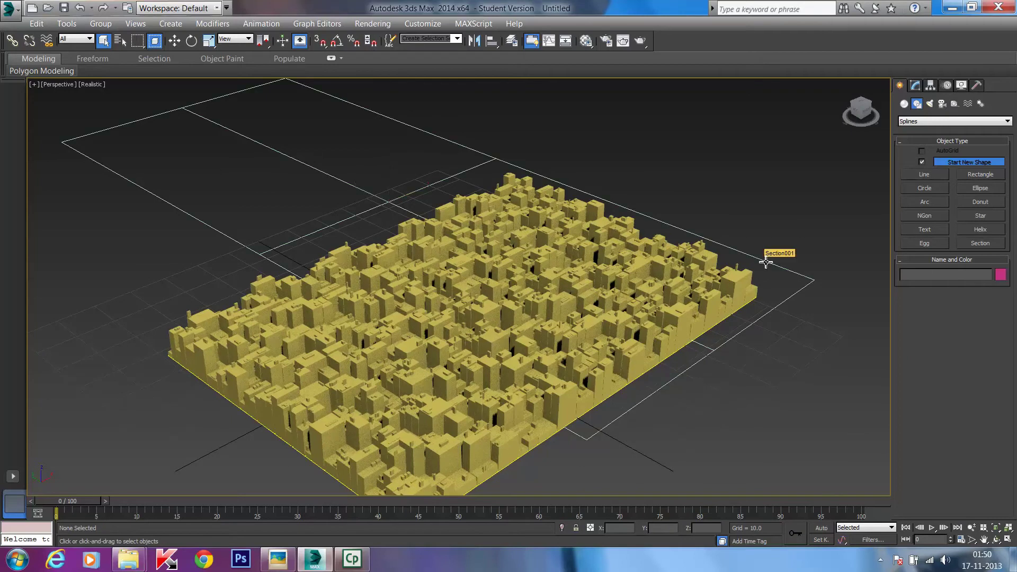
left_click(191, 42)
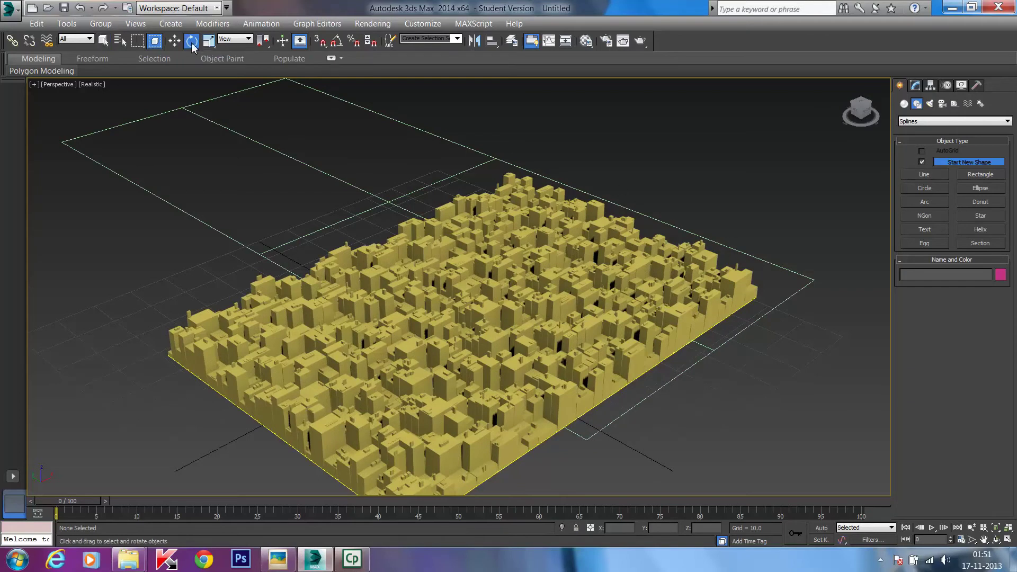
left_click(815, 280)
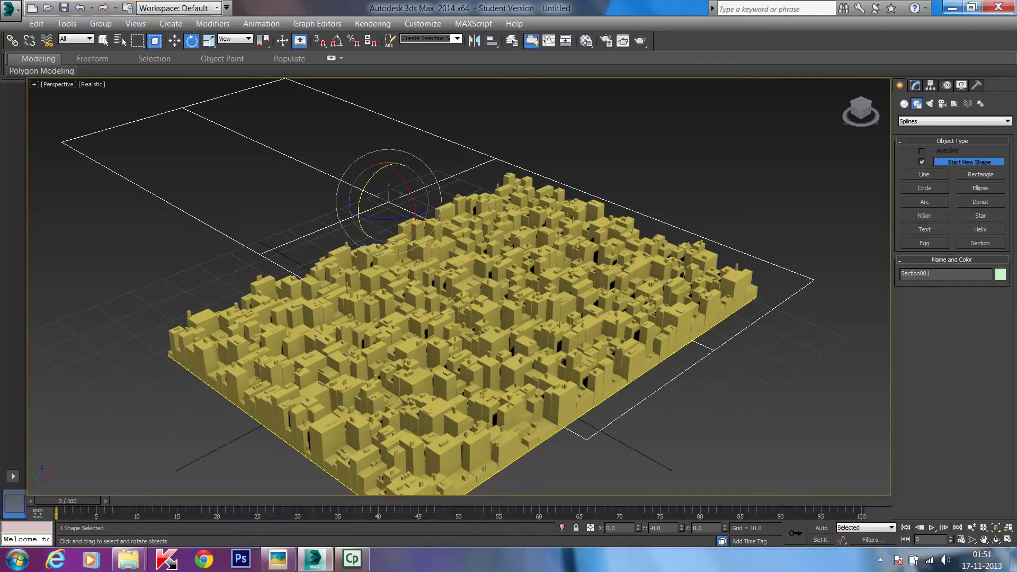
left_click_drag(371, 183, 638, 224)
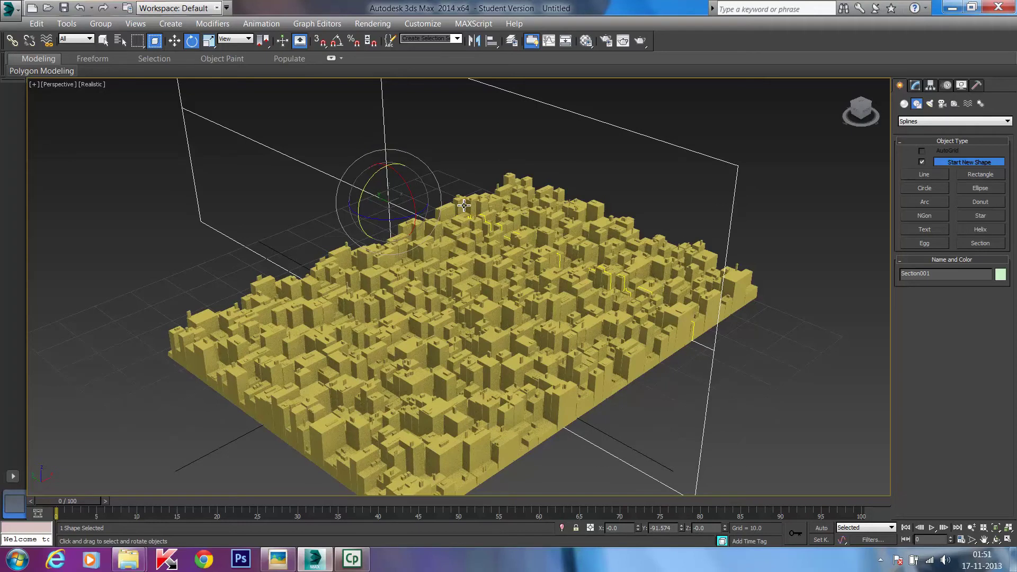
Examine the yellow section outline running over the buildings, both close up and from a distance
scroll(616, 283, "up", 3)
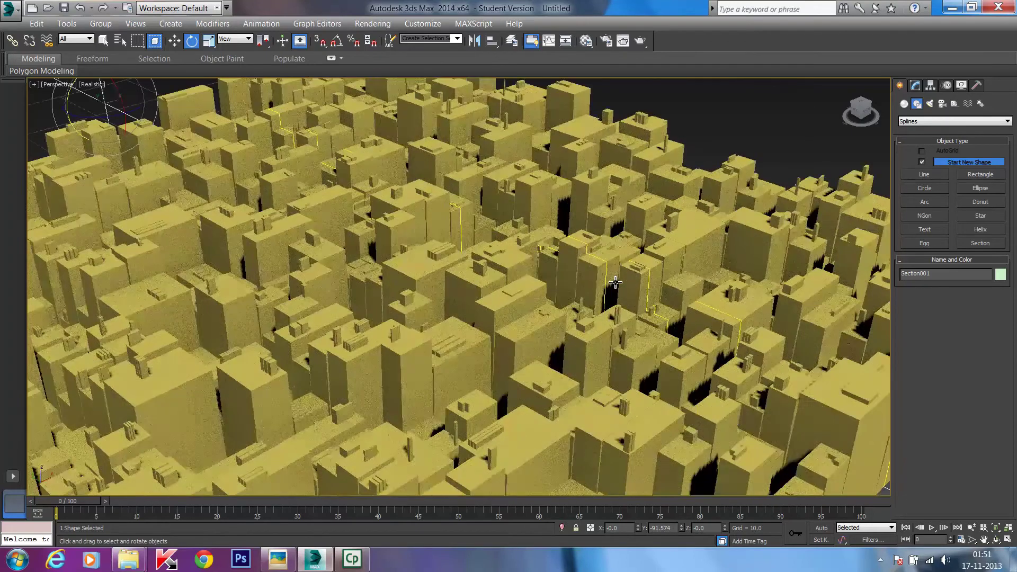
scroll(614, 280, "up", 5)
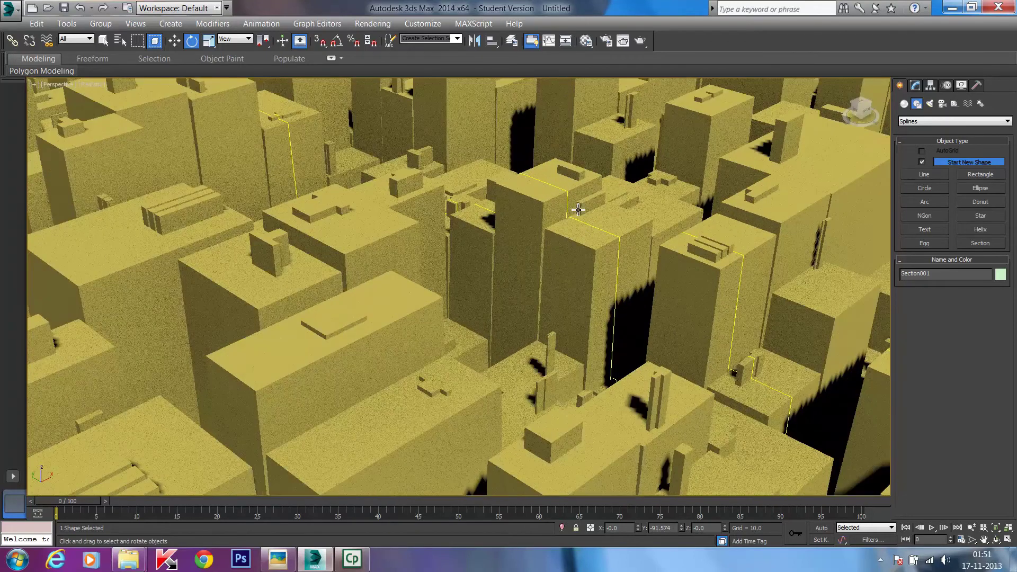
scroll(618, 310, "down", 3)
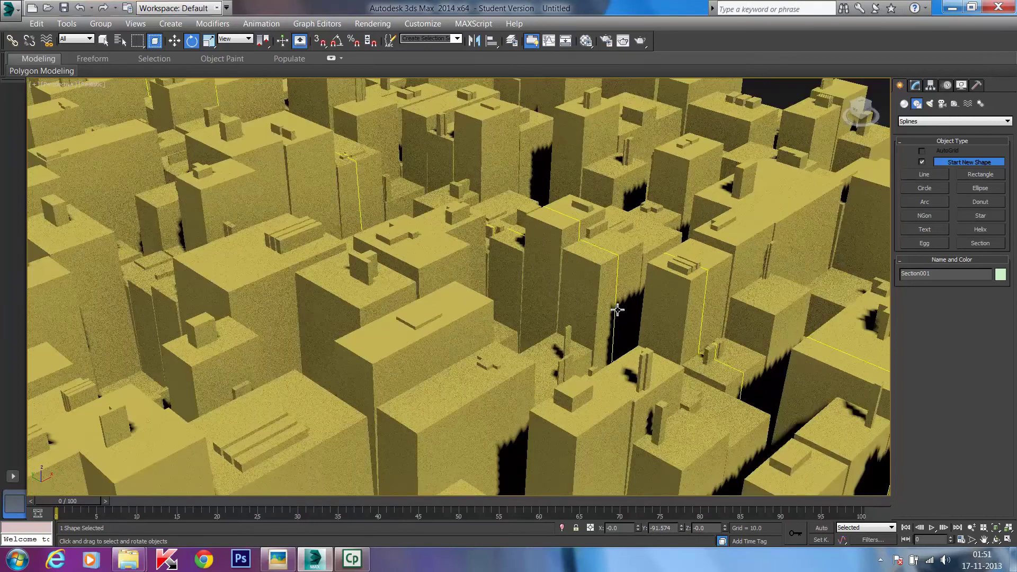
scroll(545, 304, "down", 5)
scroll(552, 302, "down", 5)
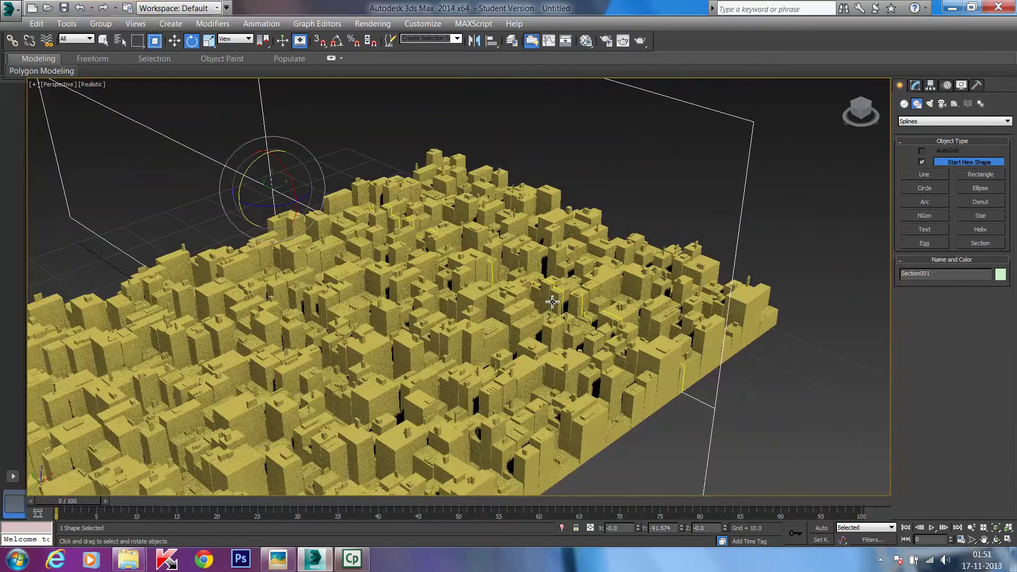
scroll(398, 227, "up", 4)
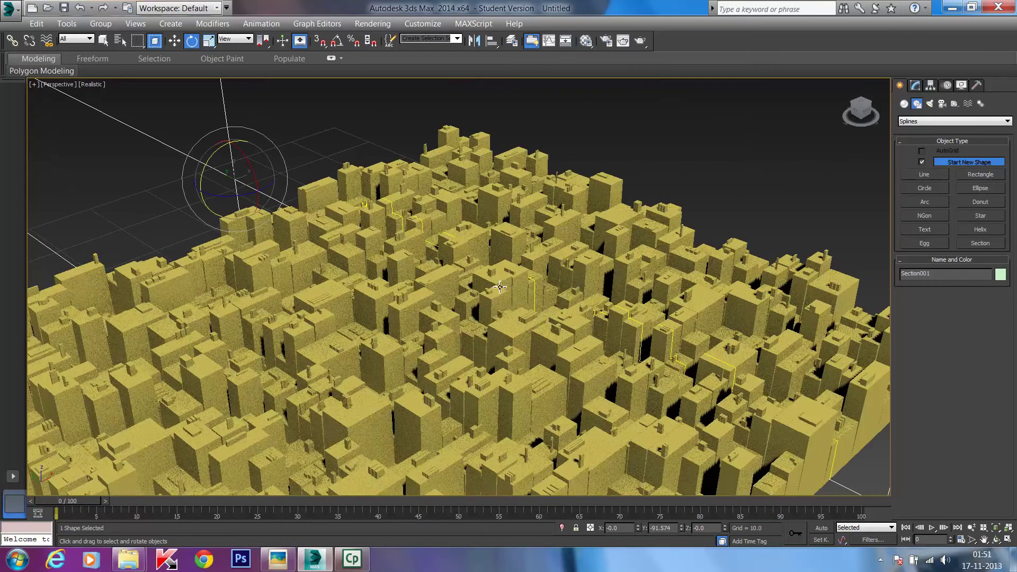
scroll(464, 307, "down", 2)
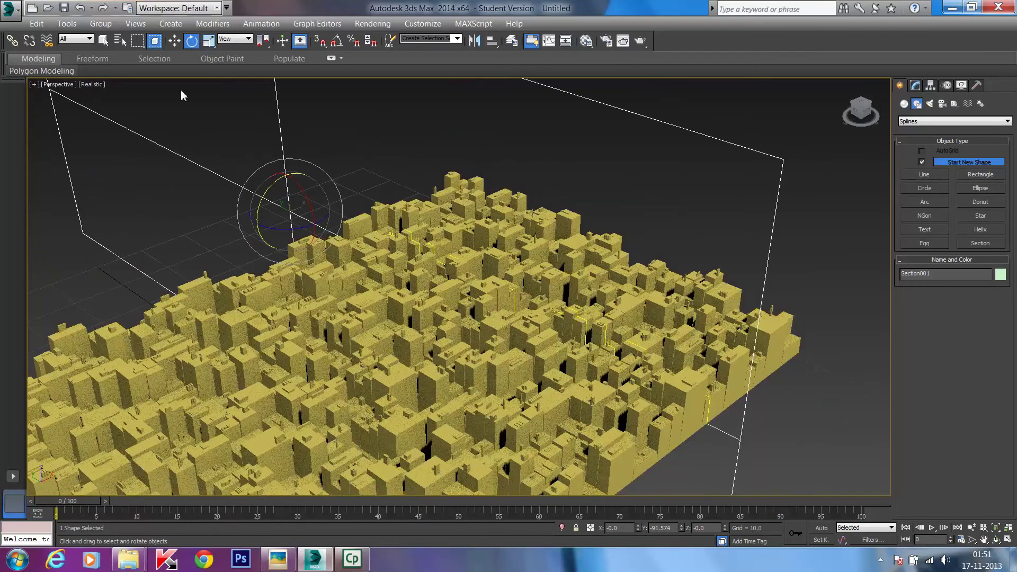
Try to select the yellow section outline where it crosses a building roof
left_click(103, 41)
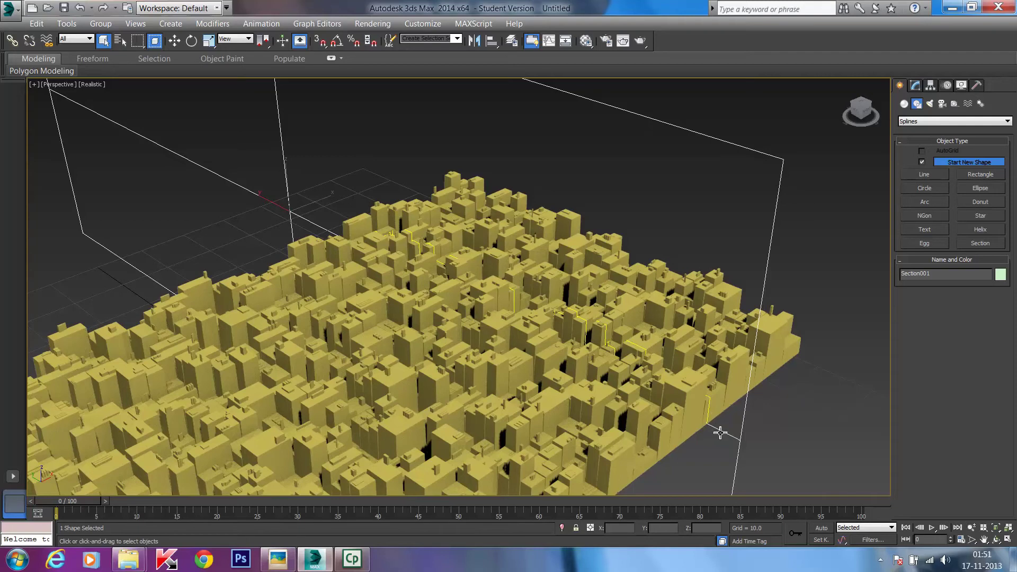
scroll(639, 365, "up", 6)
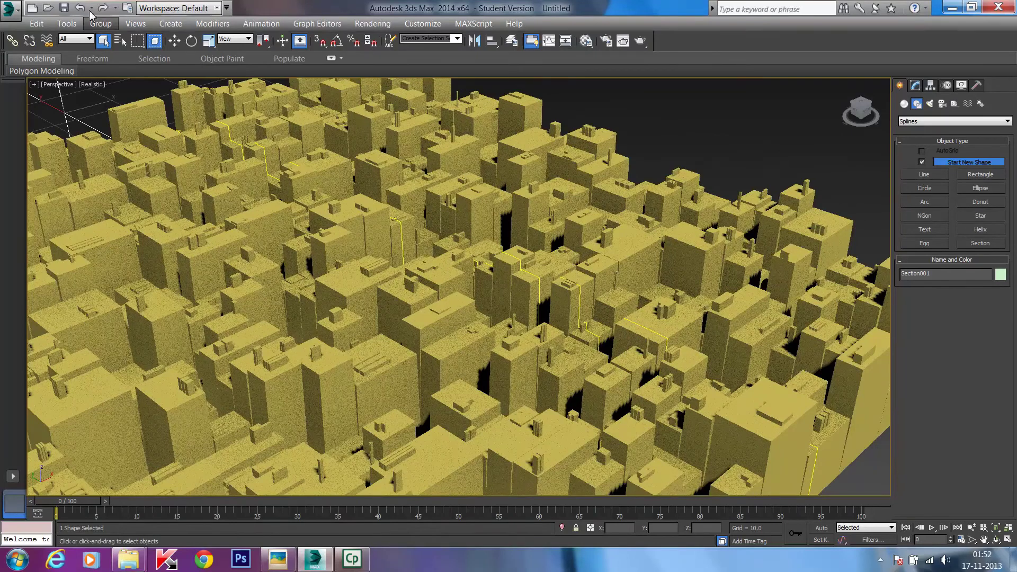
left_click(661, 337)
left_click(661, 335)
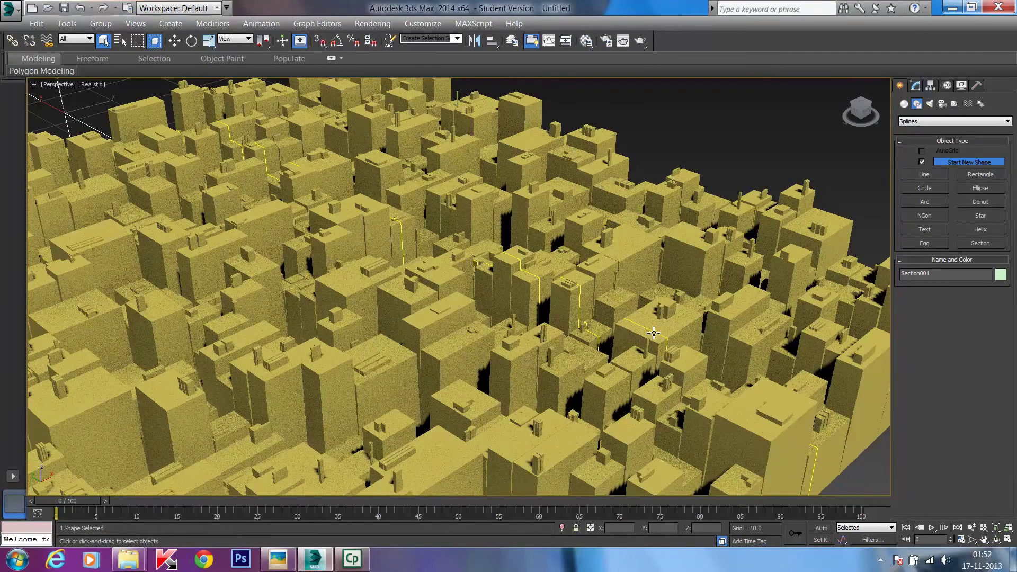
Create a spline shape named SShape001 from the upright section's cut through the buildings
left_click(915, 87)
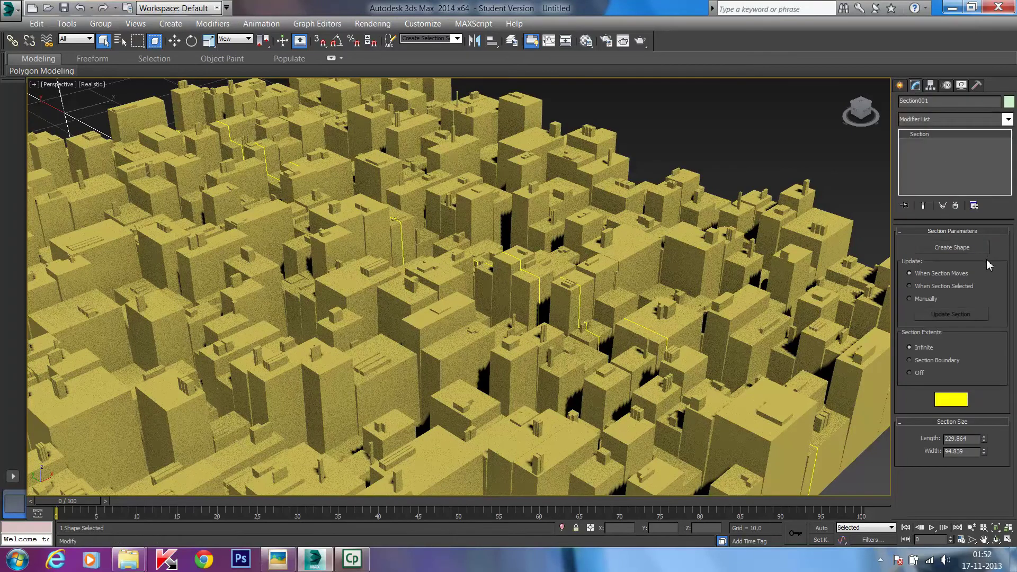
left_click(961, 252)
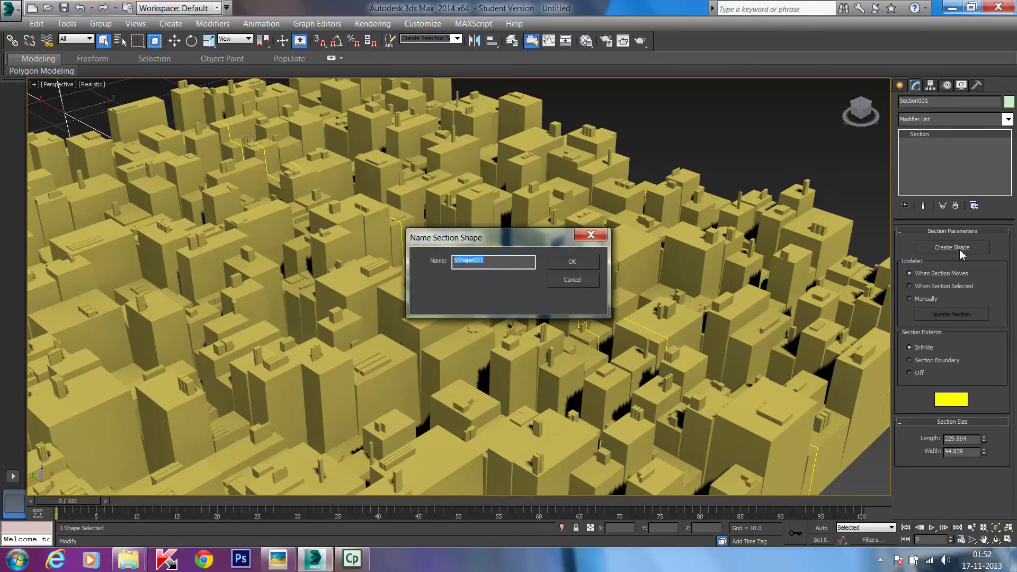
left_click(575, 264)
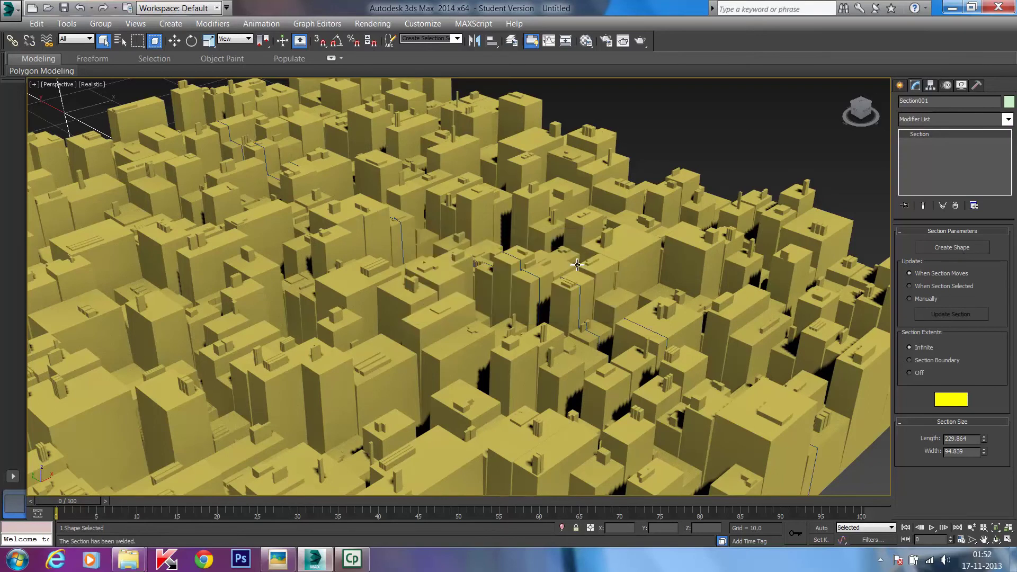
Make one independent copy of the extracted upright outline, SShape002, moved along X clear of the city block
left_click(645, 328)
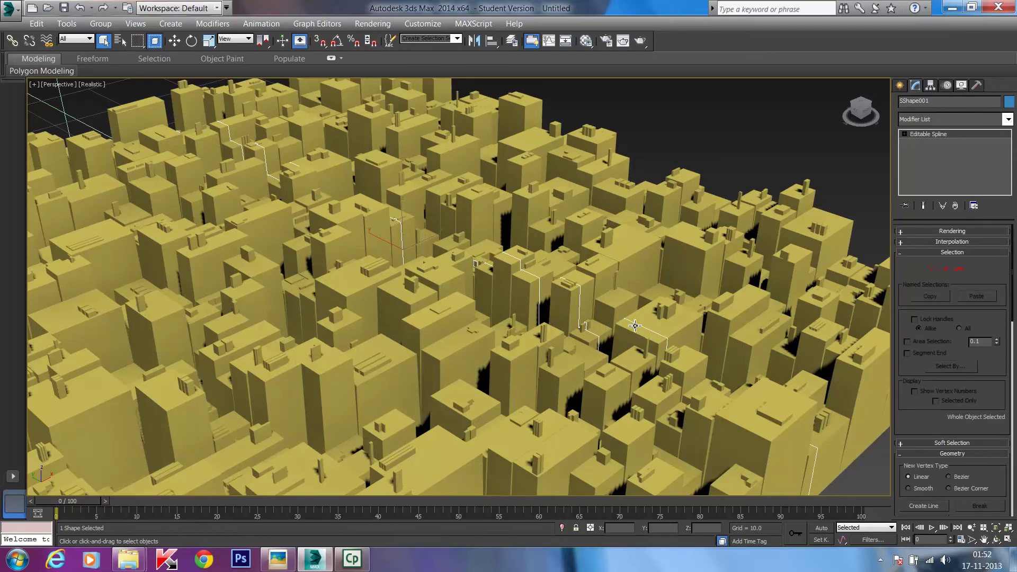
scroll(553, 322, "down", 5)
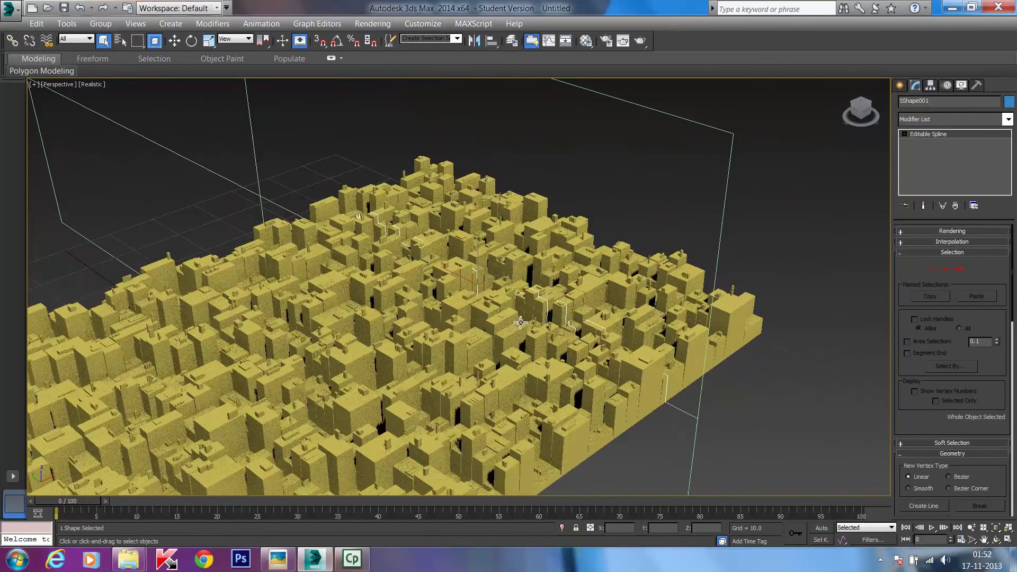
left_click(175, 40)
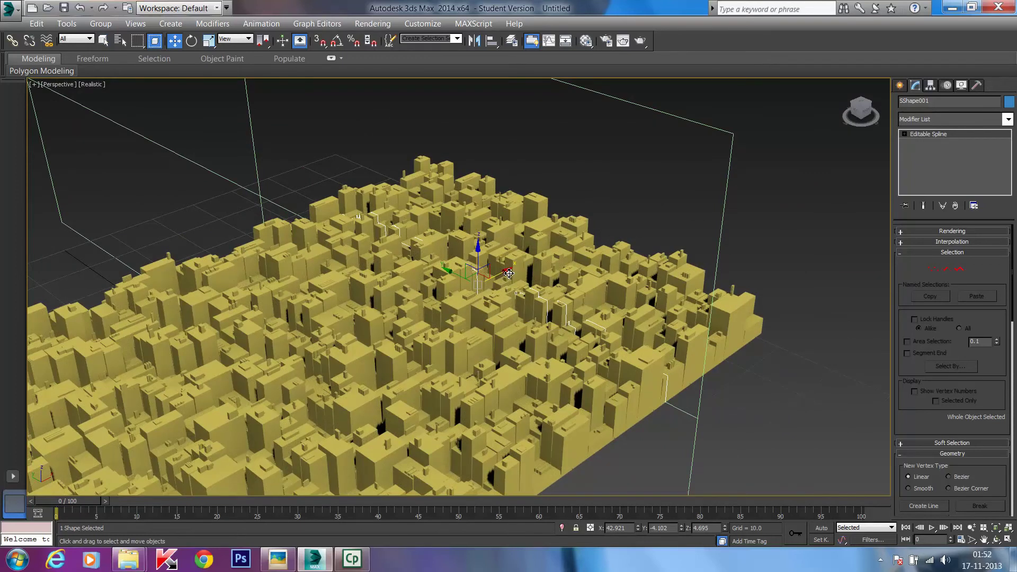
left_click_drag(509, 273, 693, 160, "shift")
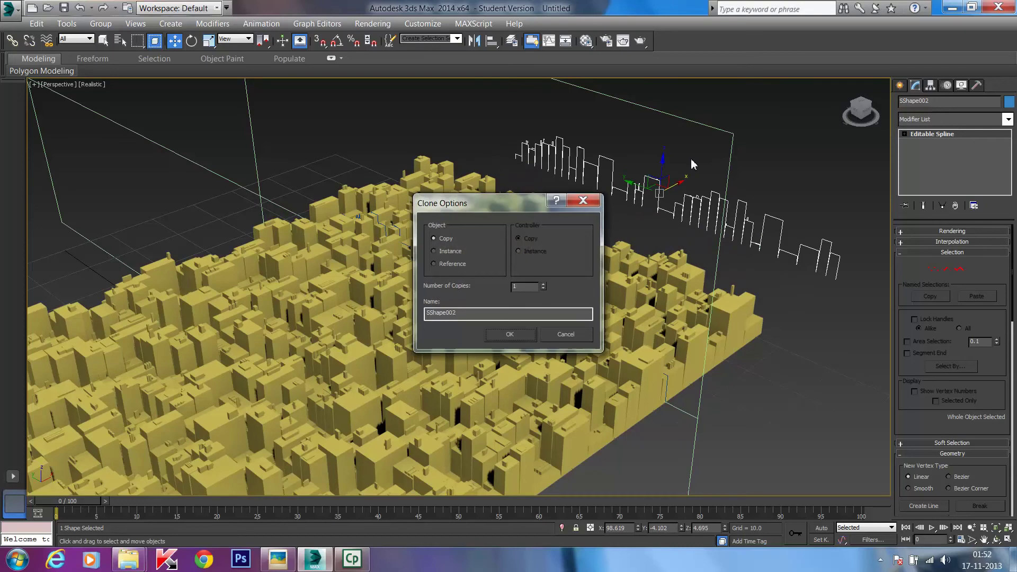
left_click(509, 334)
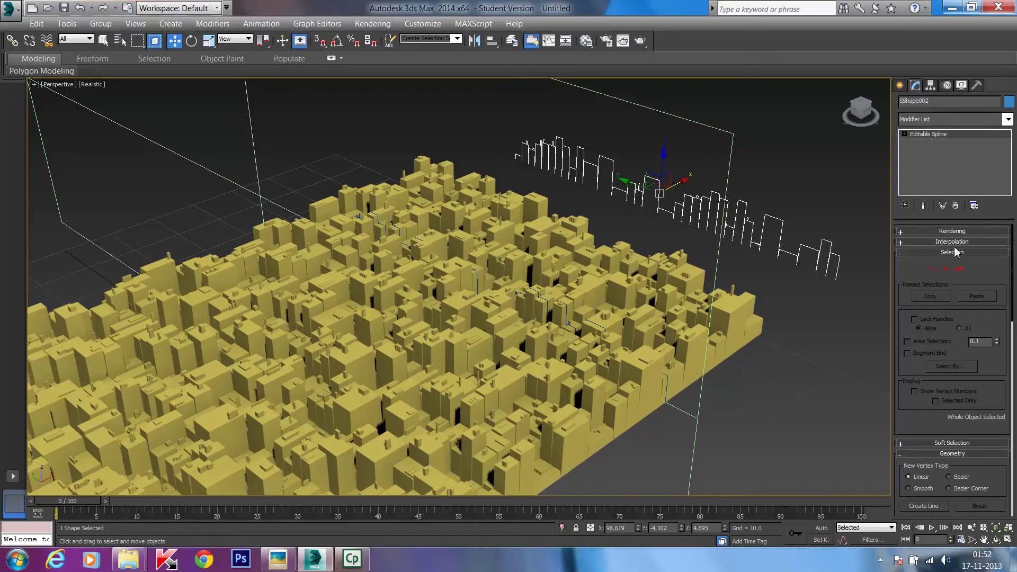
Look through the copied outline's vertex, segment and spline levels and its geometry editing options, and deselect it
left_click(934, 270)
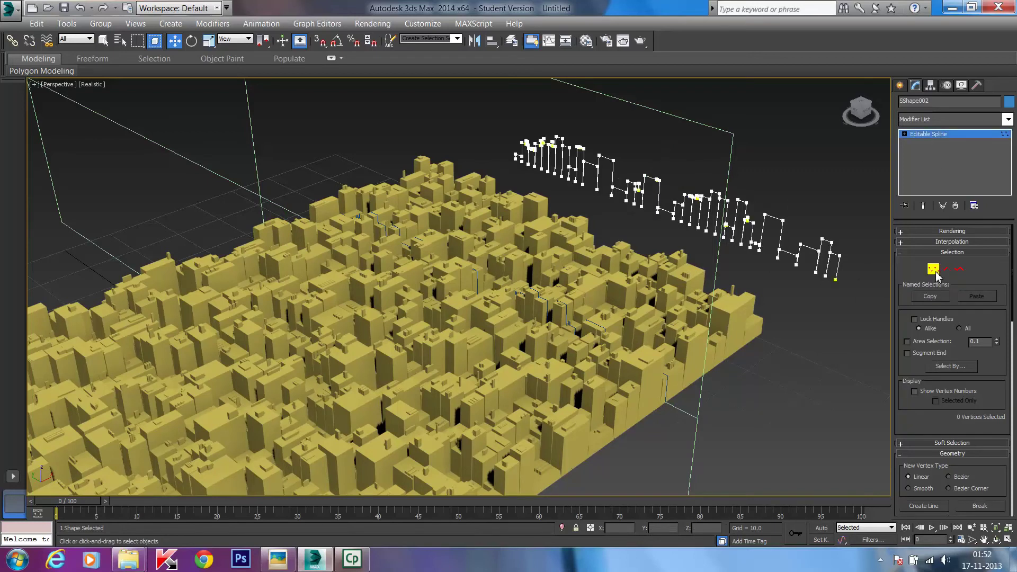
left_click(946, 270)
left_click(960, 269)
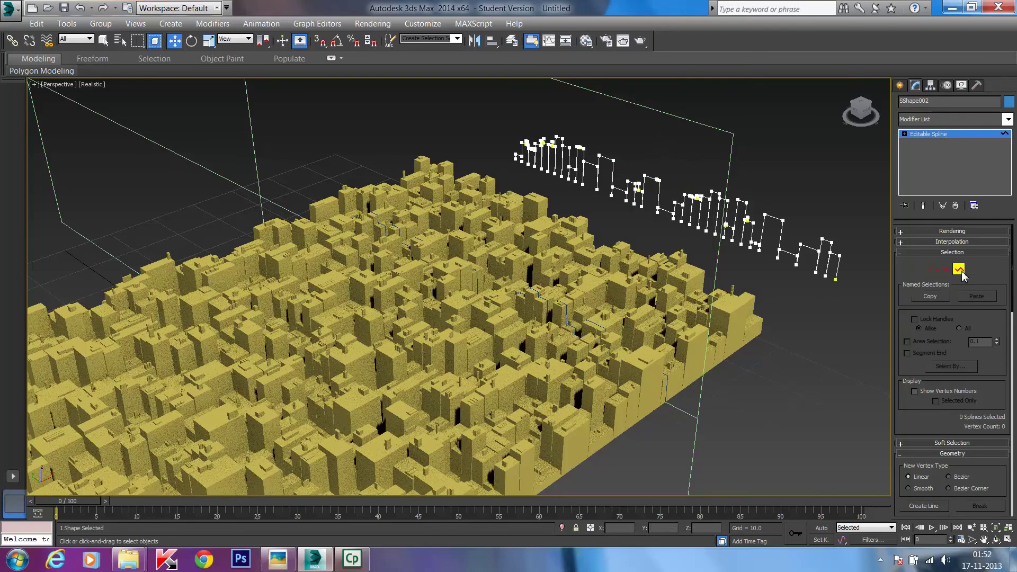
left_click(948, 134)
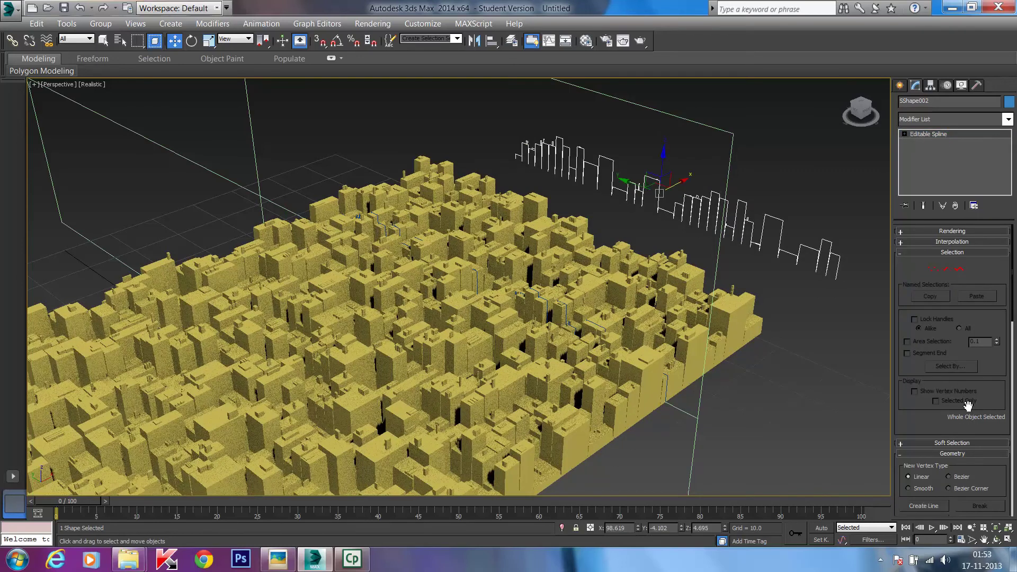
left_click_drag(970, 415, 973, 324)
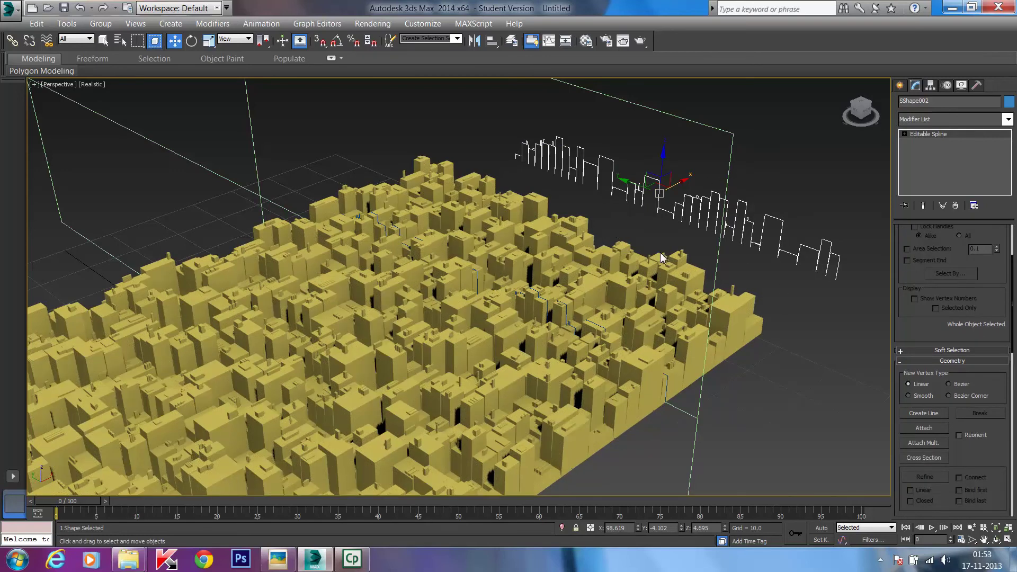
left_click(805, 318)
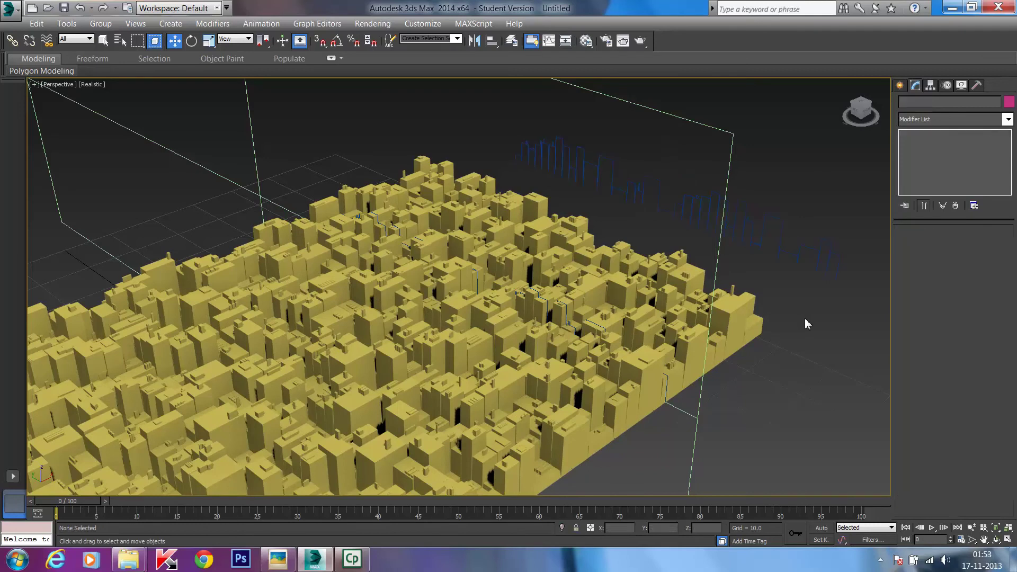
Create a second Section shape about 168 by 158 lying flat at the base level of the city block
scroll(805, 319, "down", 5)
scroll(783, 332, "up", 3)
scroll(765, 334, "down", 2)
scroll(765, 334, "up", 2)
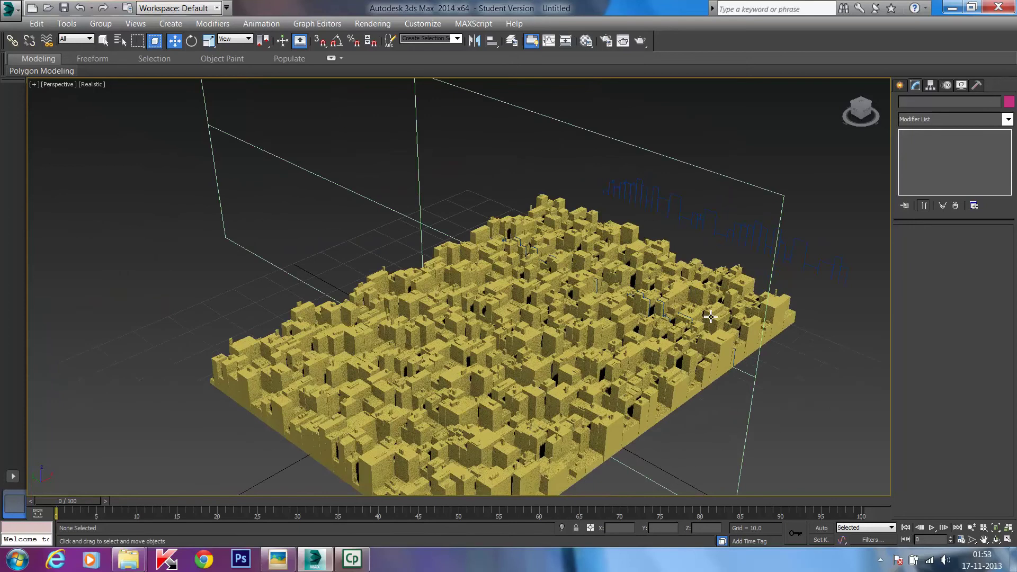
left_click(644, 387)
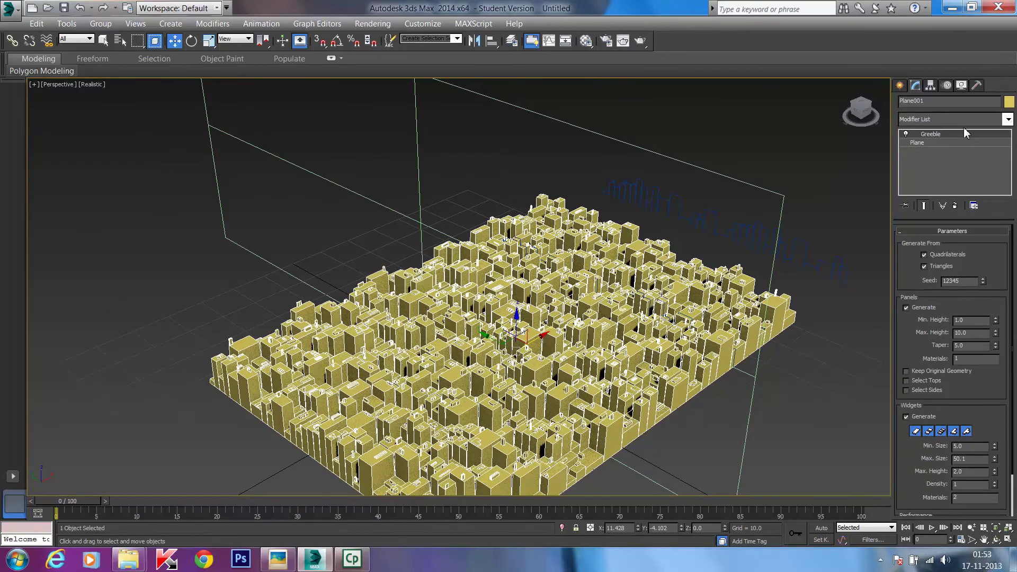
left_click(901, 86)
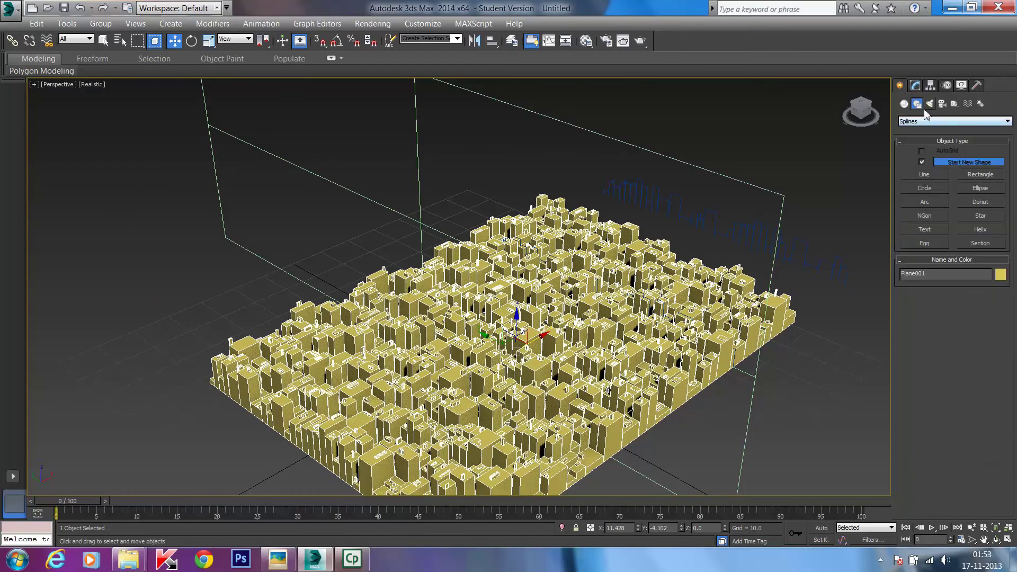
left_click(980, 243)
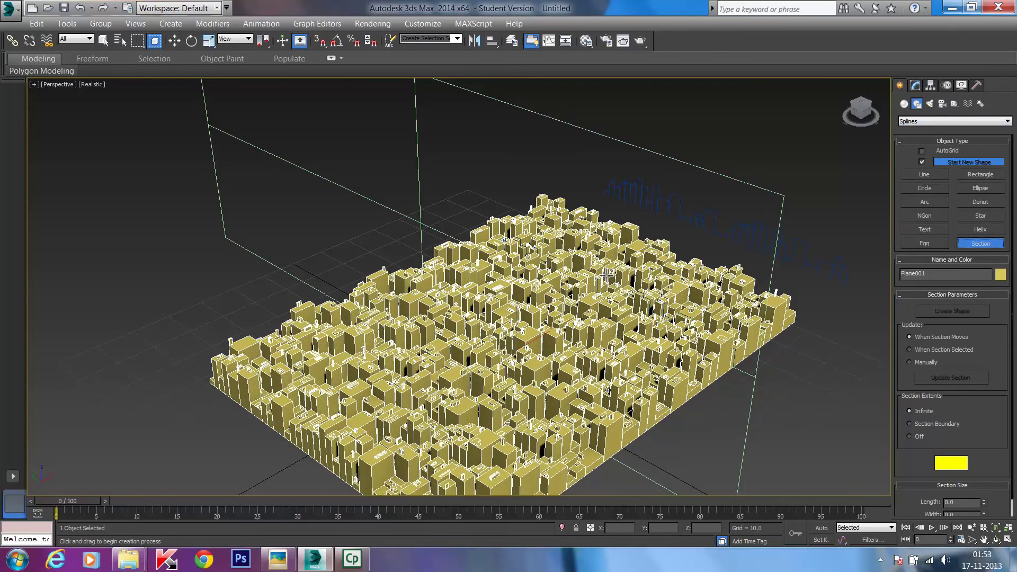
left_click_drag(182, 289, 608, 295)
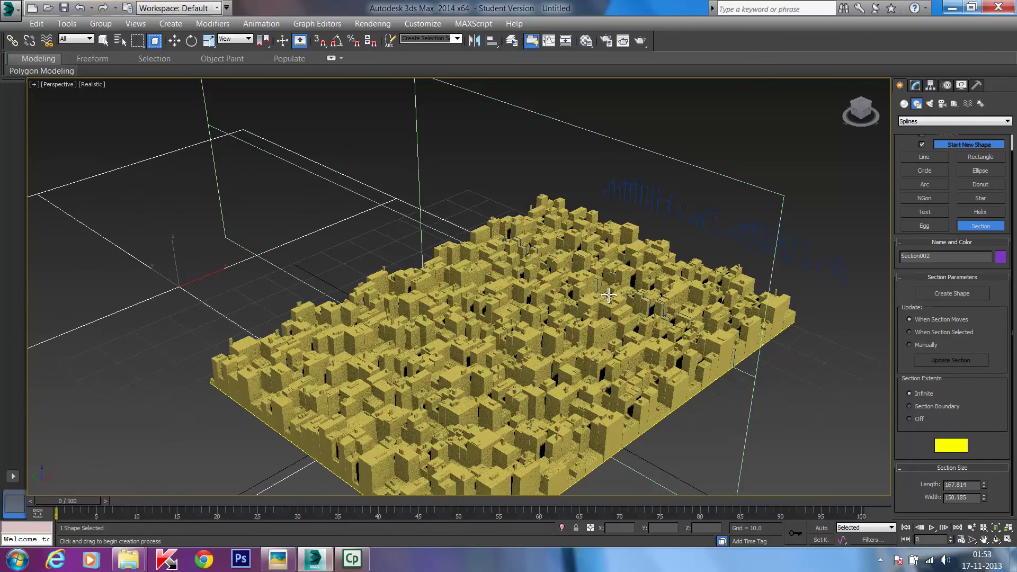
Raise the flat Section shape to about 3.6 in Z so it cuts horizontally through the buildings
left_click(175, 42)
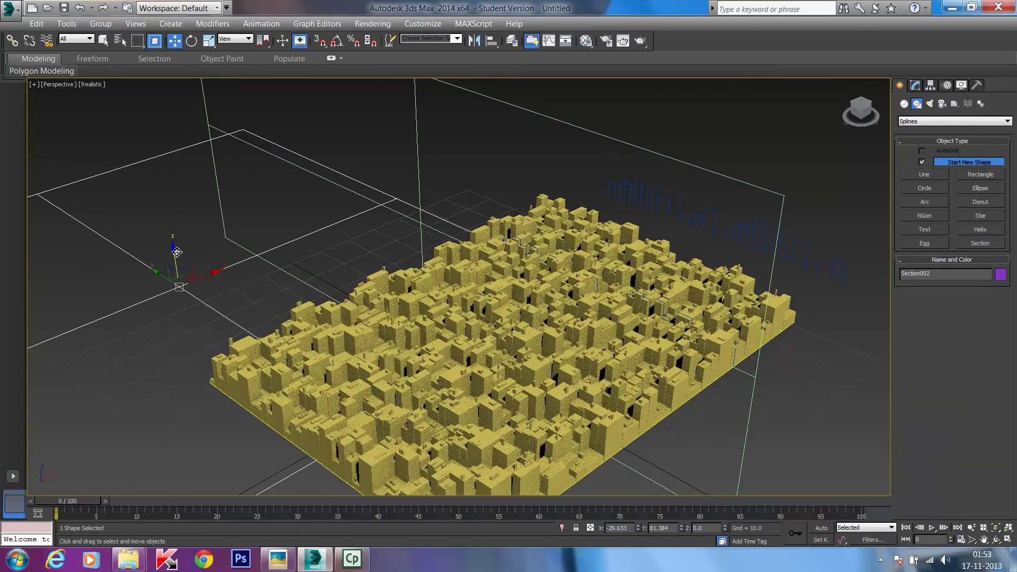
left_click_drag(177, 252, 177, 240)
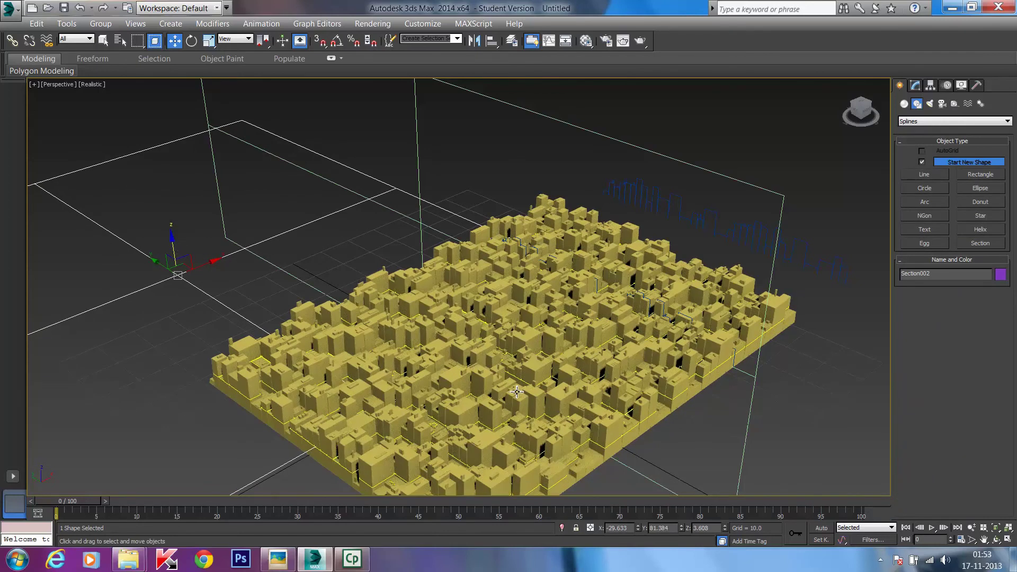
scroll(525, 413, "up", 10)
scroll(528, 411, "up", 3)
scroll(525, 260, "down", 12)
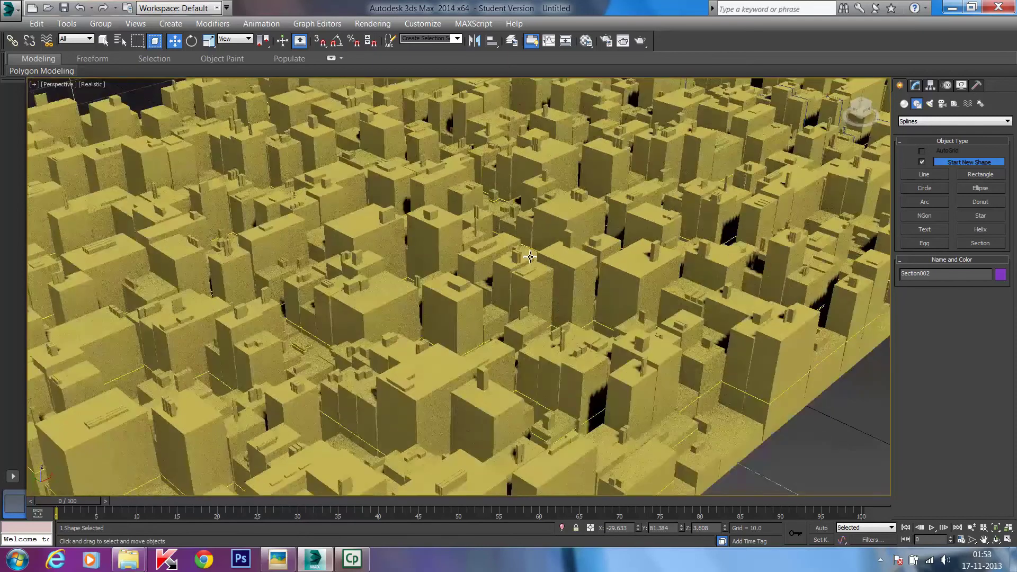
scroll(496, 389, "down", 8)
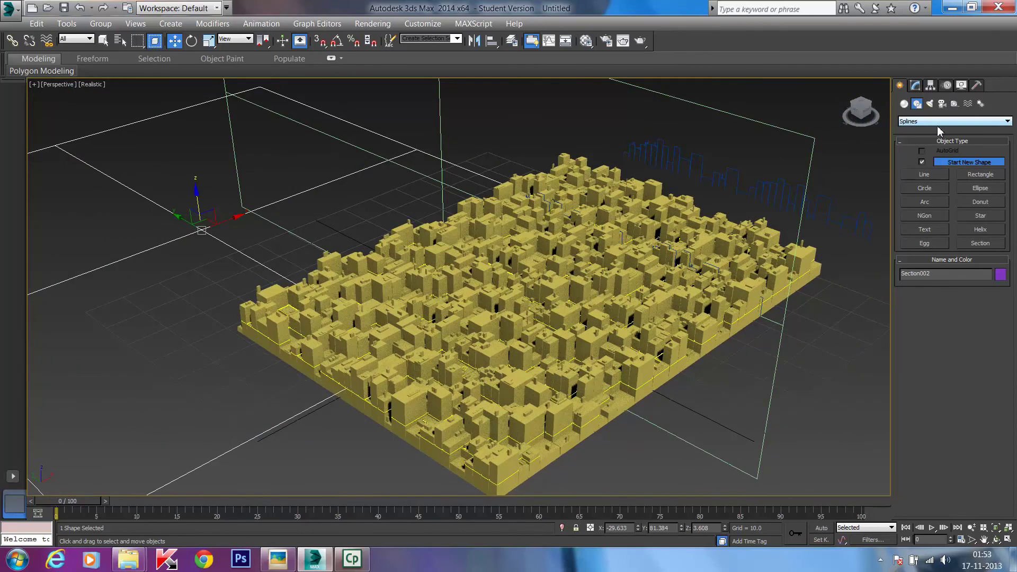
Create a spline shape named SShape003 from the raised flat section's cut through the buildings
left_click(905, 105)
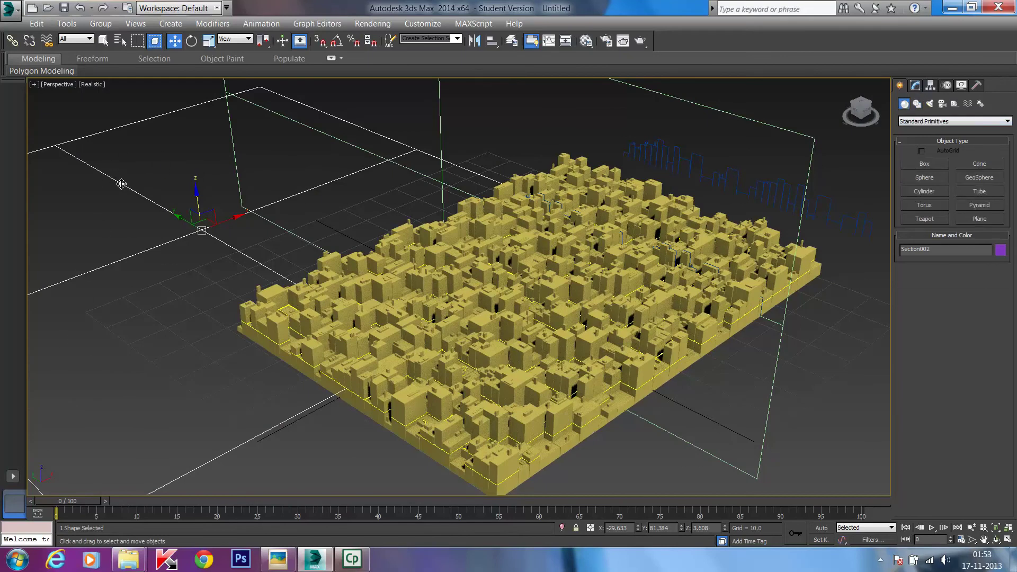
left_click(916, 86)
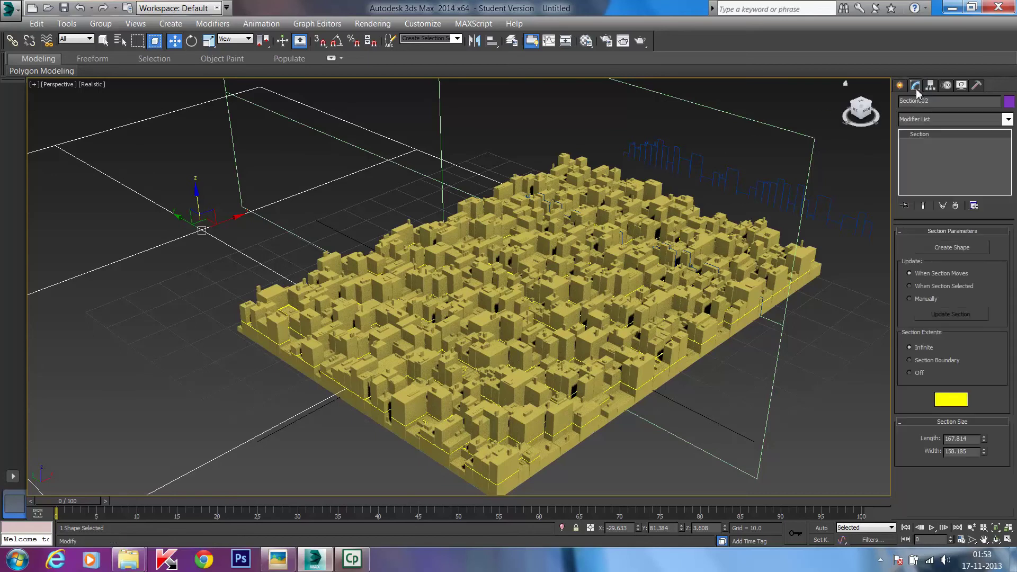
left_click(965, 248)
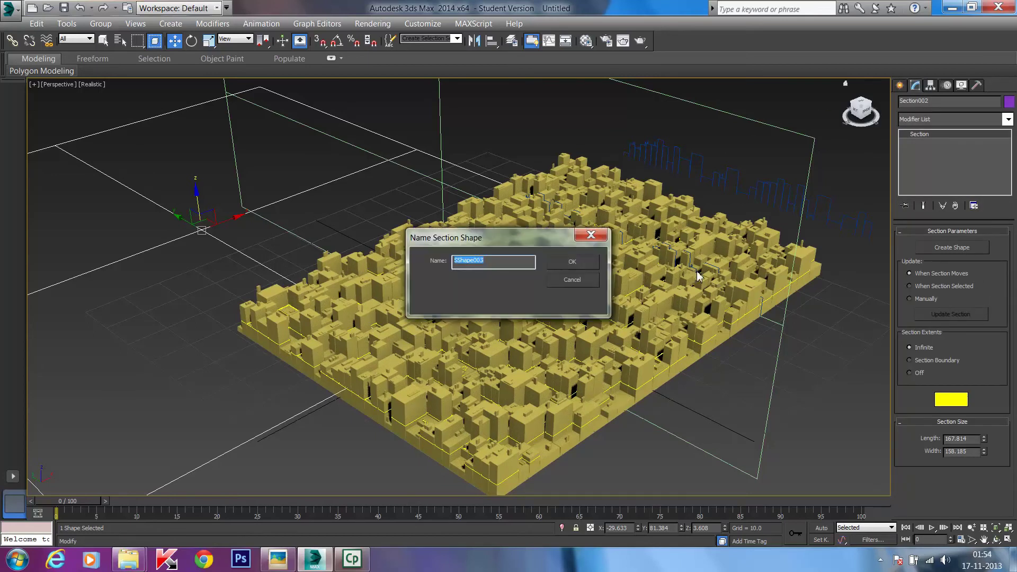
left_click(557, 265)
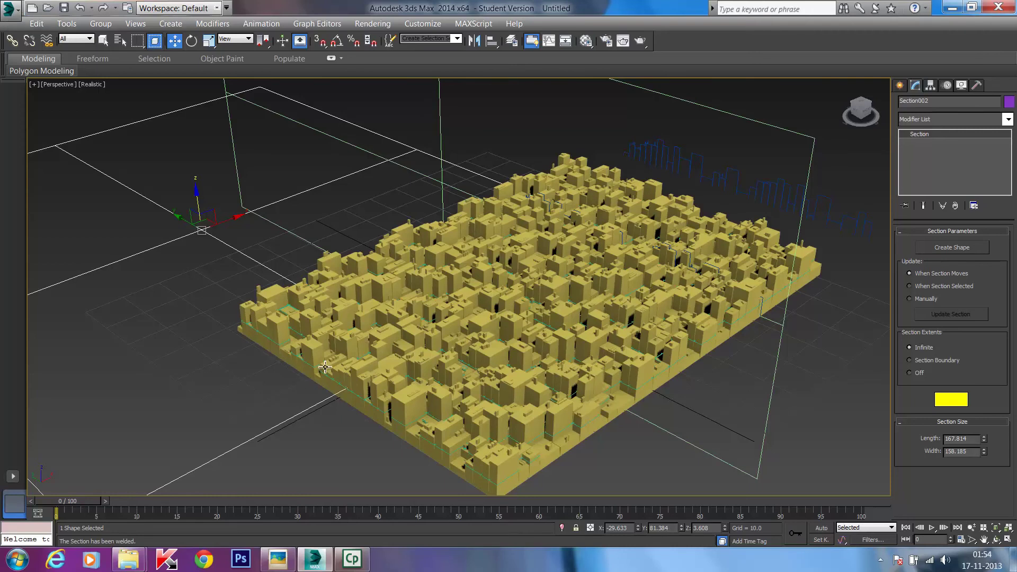
Try to copy the extracted horizontal outline to a position below the city block
left_click(104, 41)
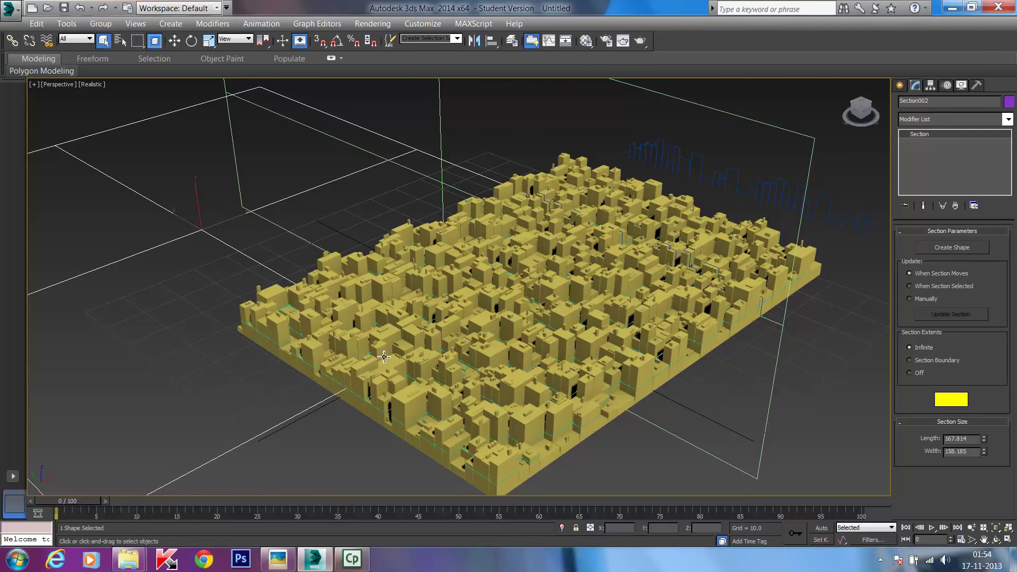
left_click(362, 400)
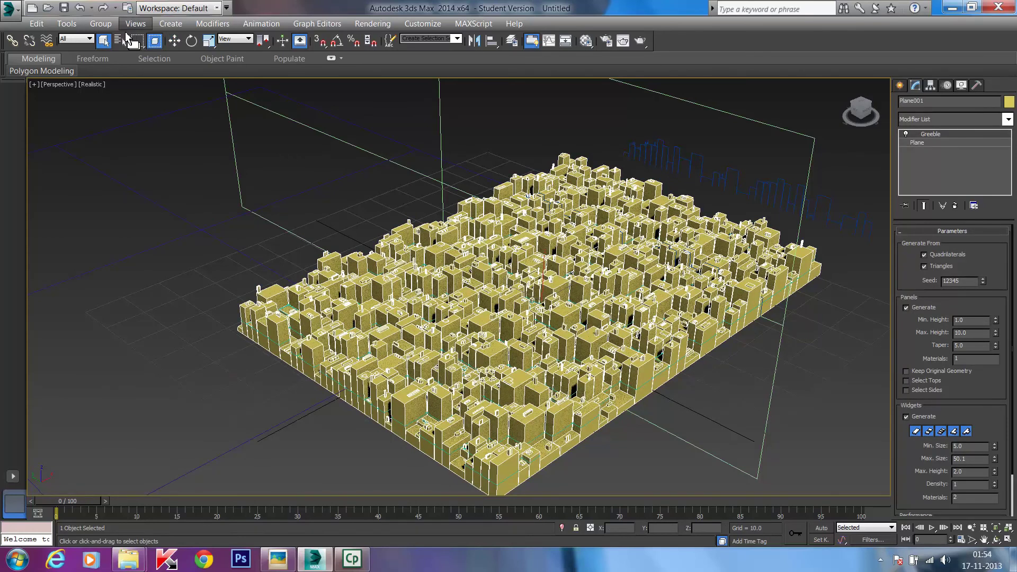
scroll(324, 366, "up", 5)
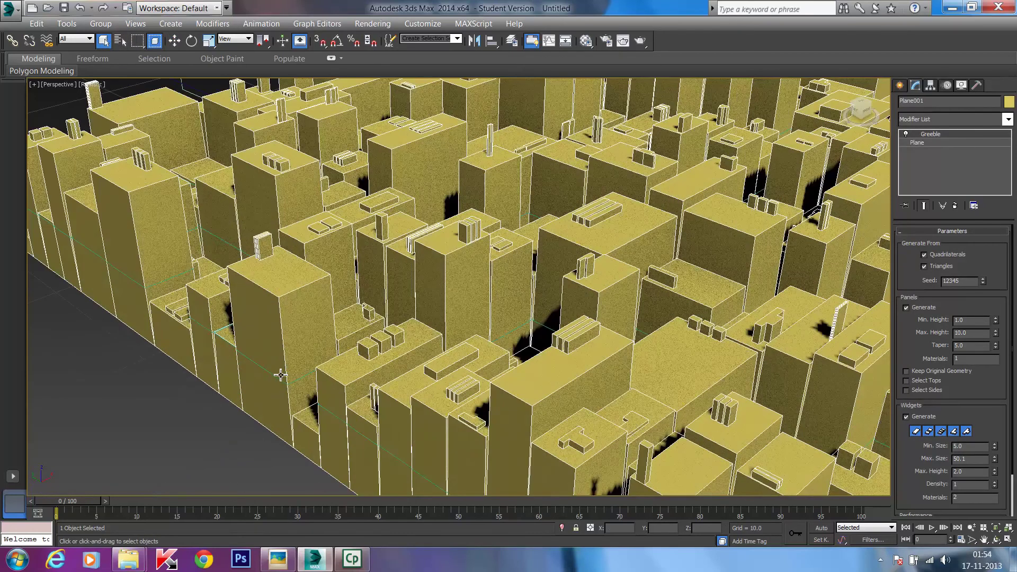
left_click(272, 372)
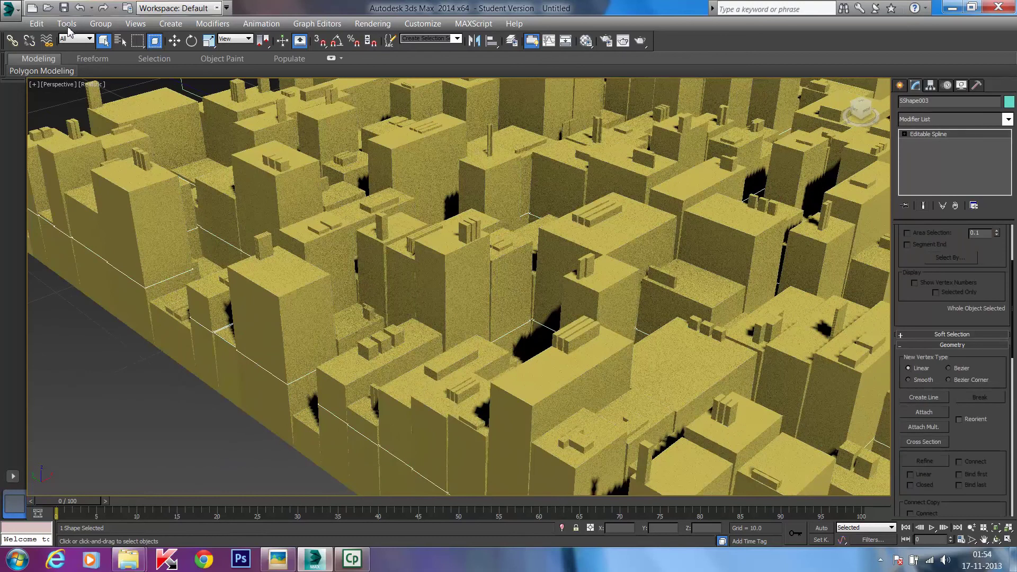
scroll(432, 356, "down", 8)
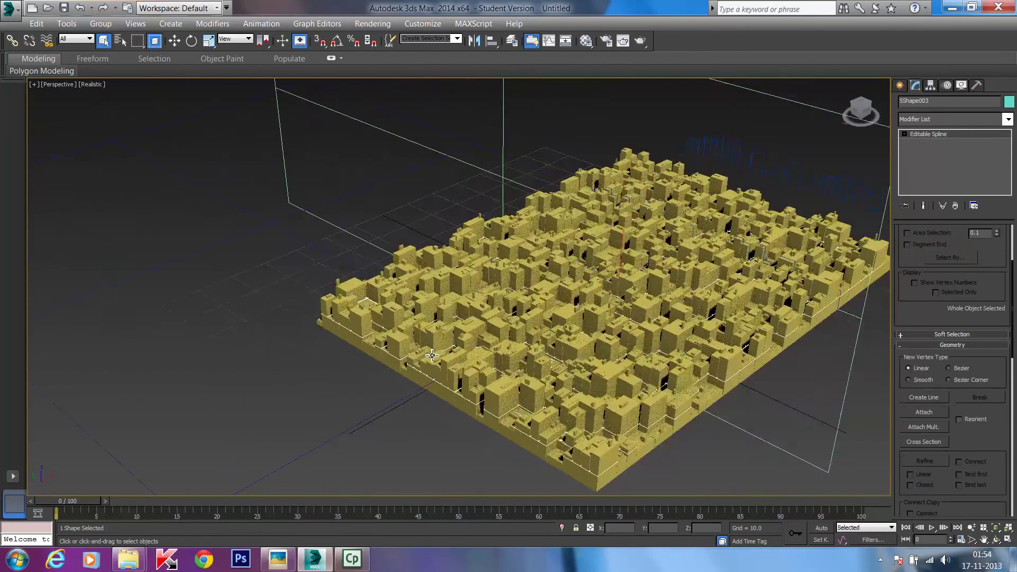
scroll(433, 356, "down", 2)
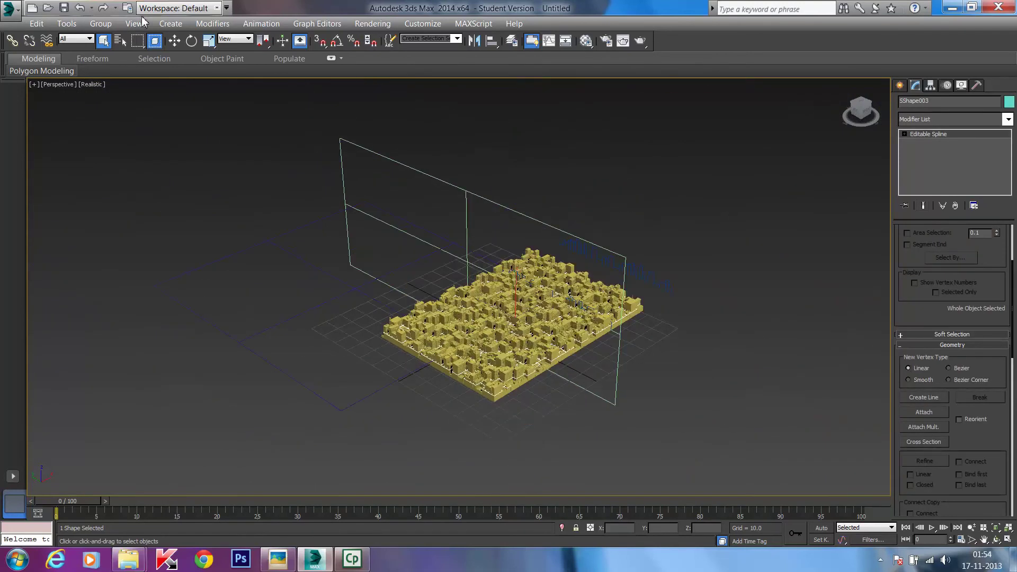
left_click(174, 41)
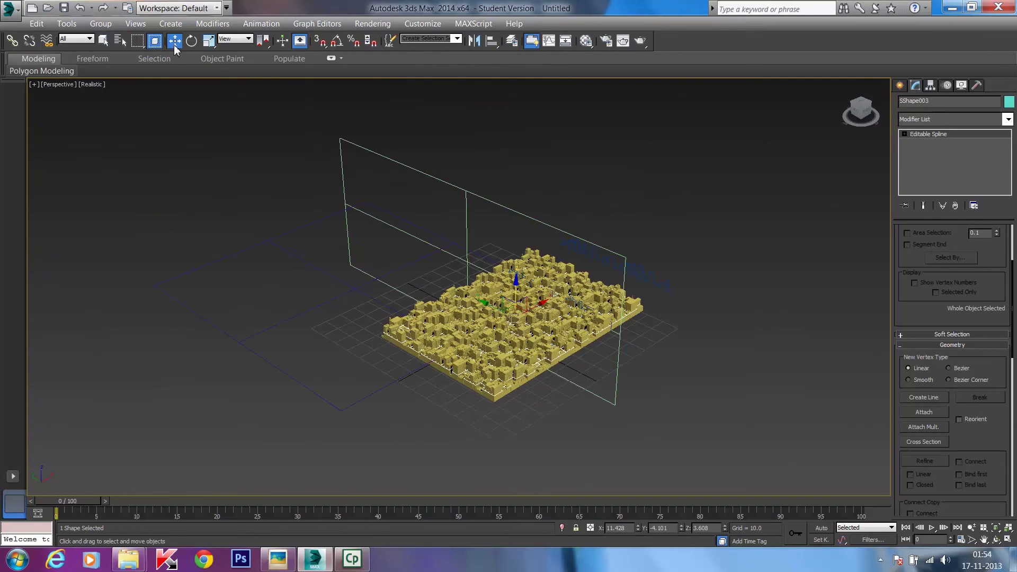
left_click(482, 302)
left_click_drag(482, 302, 522, 384, "shift")
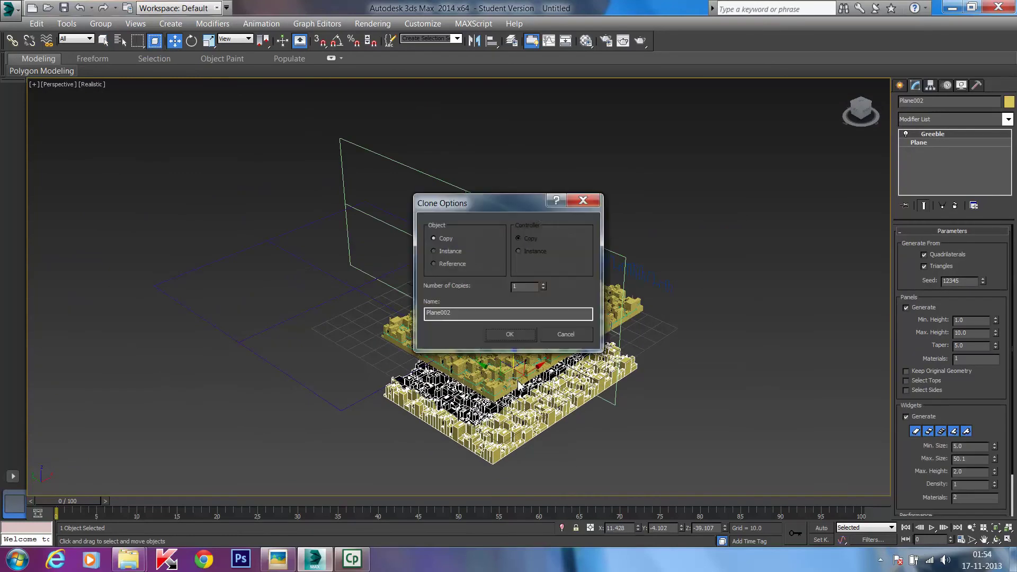
left_click(561, 335)
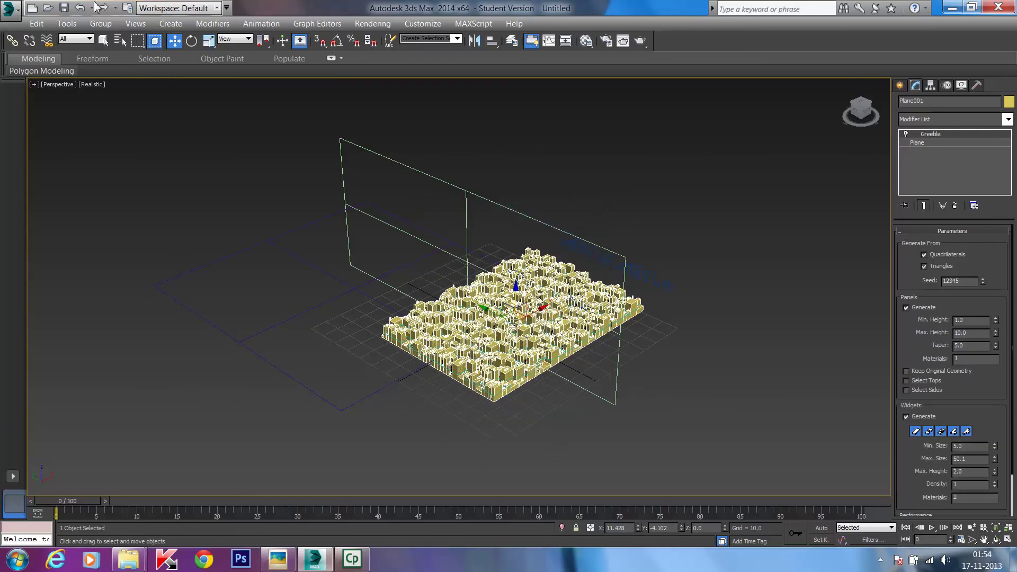
left_click(104, 40)
scroll(403, 340, "up", 10)
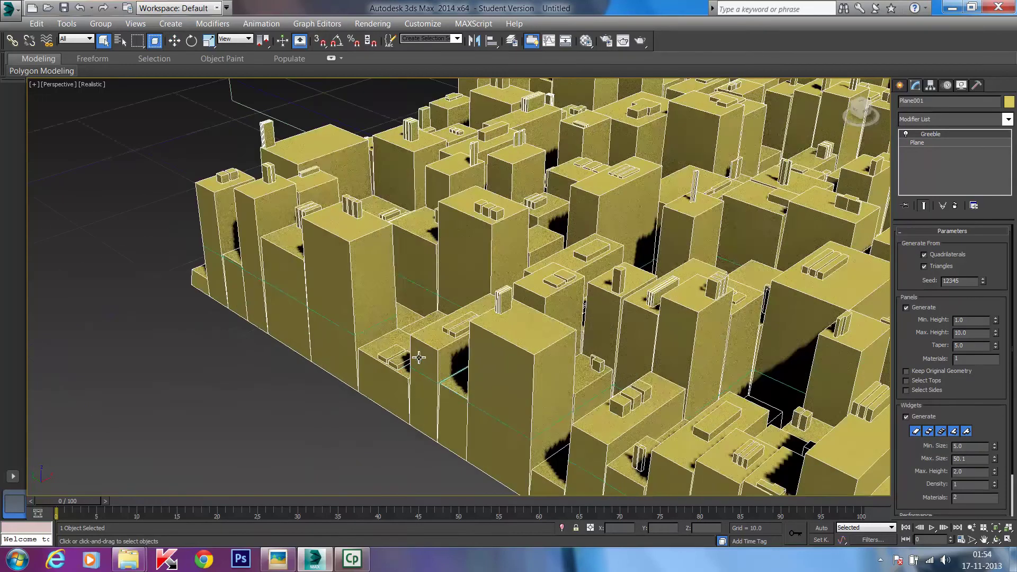
left_click(293, 313)
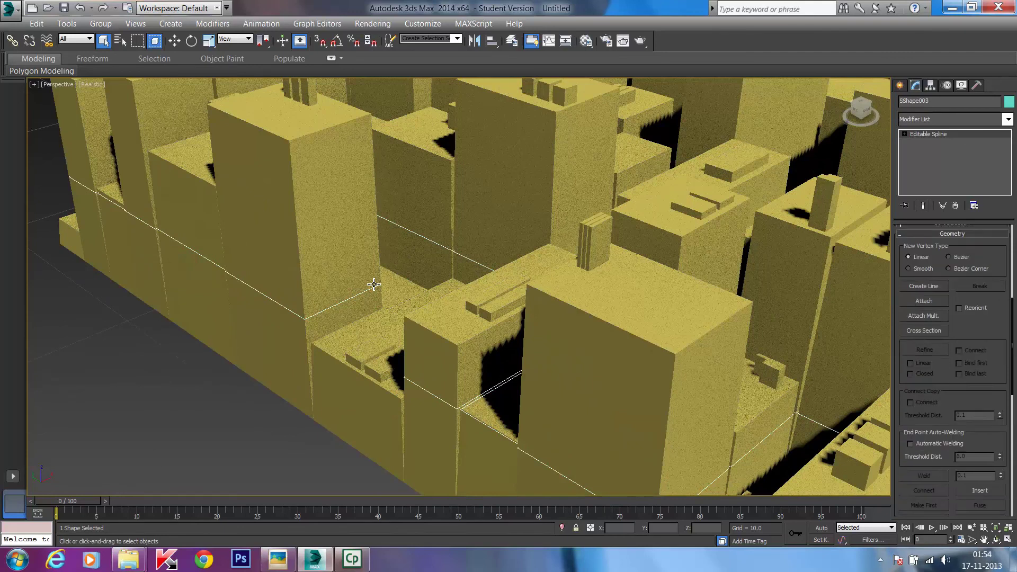
key("alt")
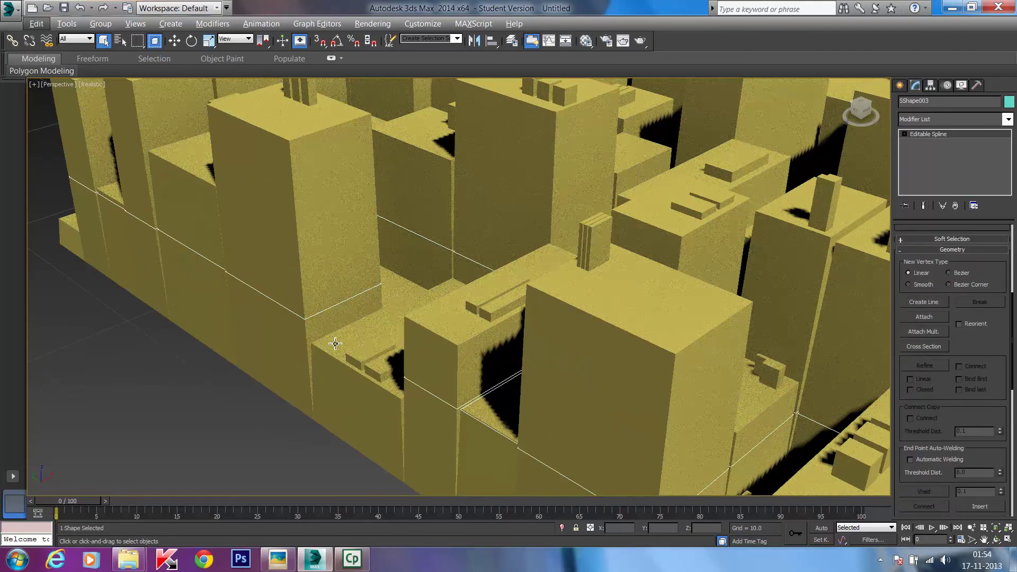
left_click(264, 297)
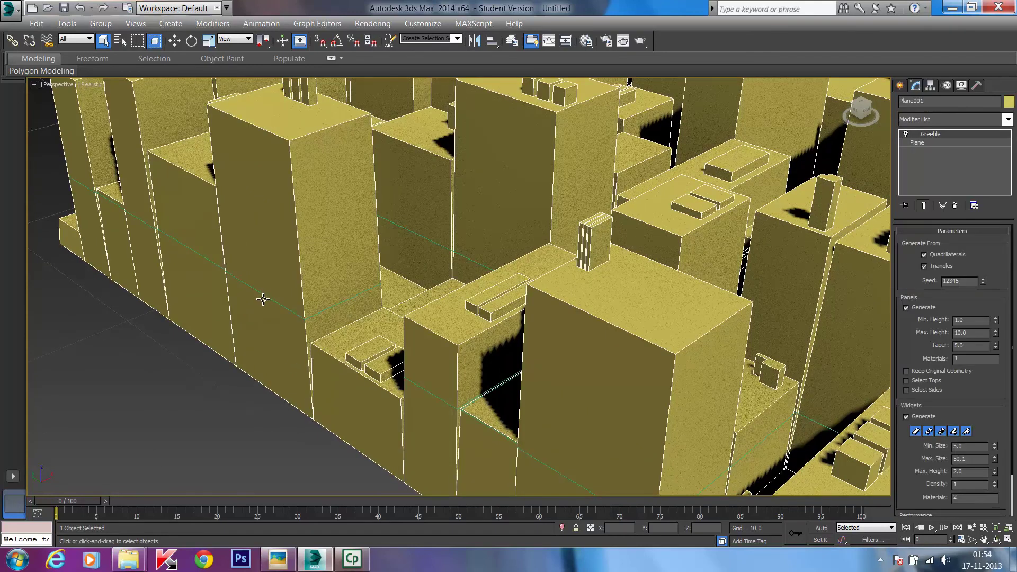
left_click(265, 296)
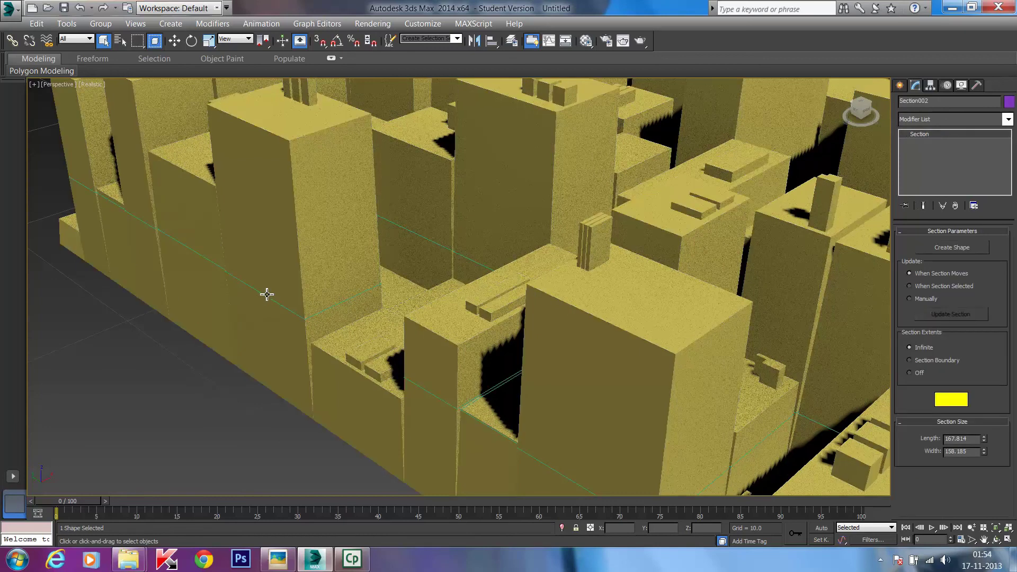
left_click(175, 40)
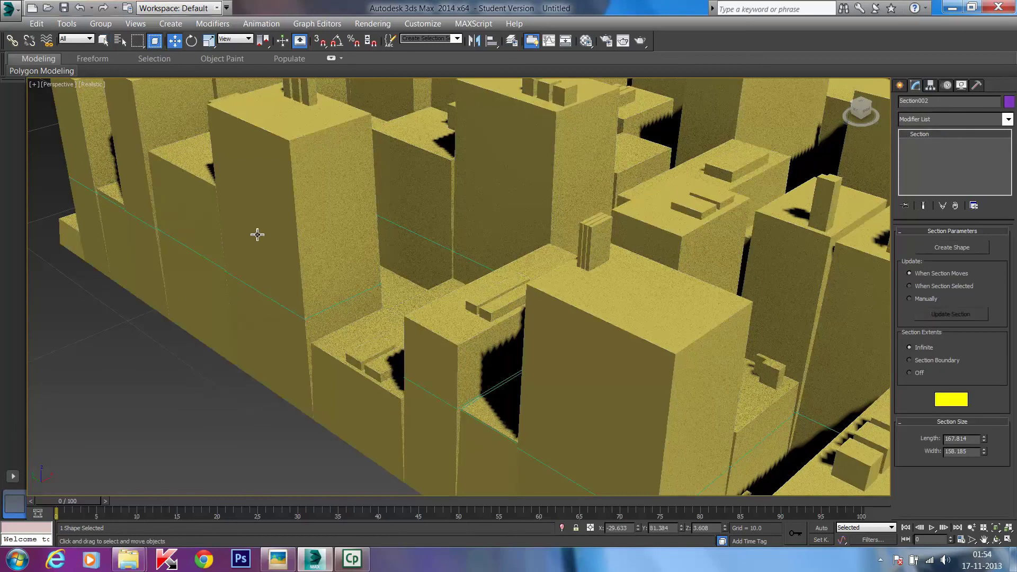
left_click_drag(367, 277, 358, 370, "shift")
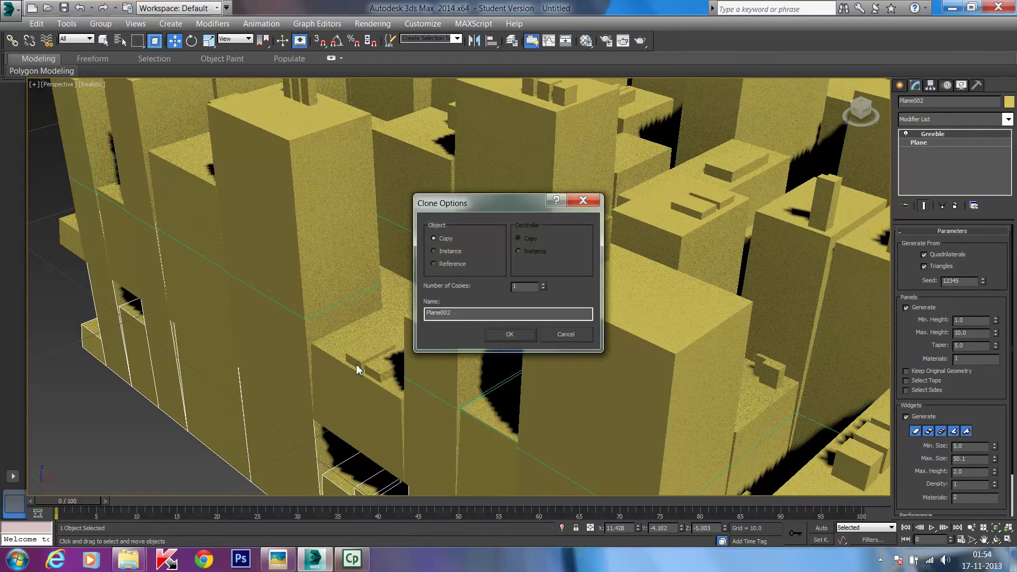
left_click(558, 331)
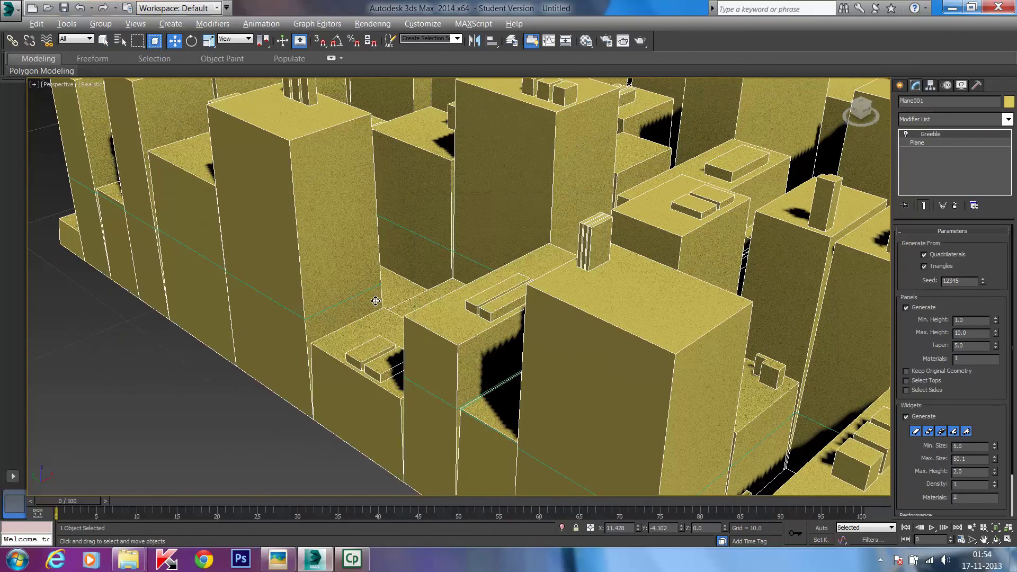
Copy the extracted horizontal outline SShape003 straight down to about -47.5 in Z, below the city block, as one independent copy named SShape004
left_click(146, 313)
scroll(140, 318, "down", 6)
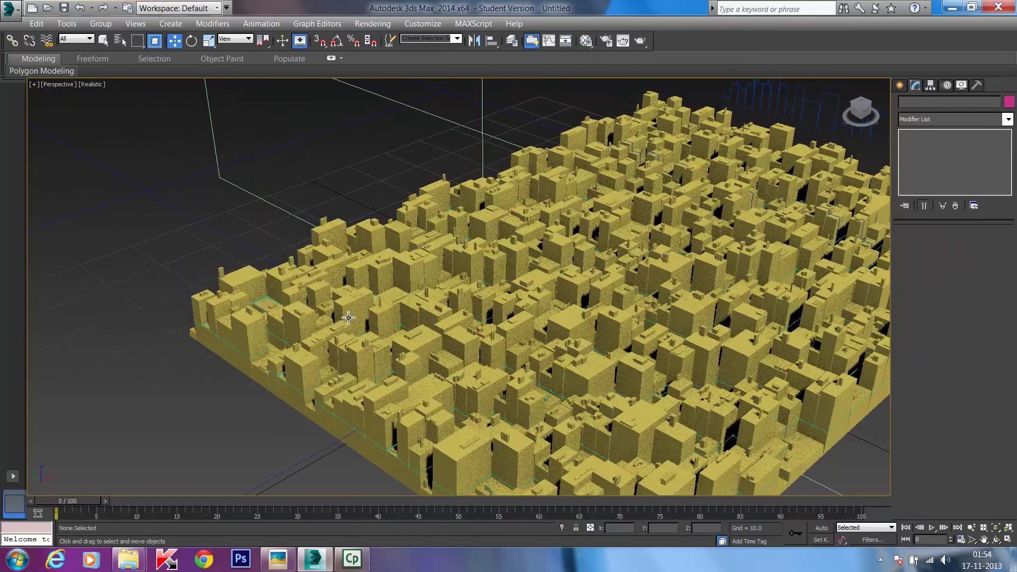
scroll(351, 318, "down", 6)
scroll(363, 357, "up", 4)
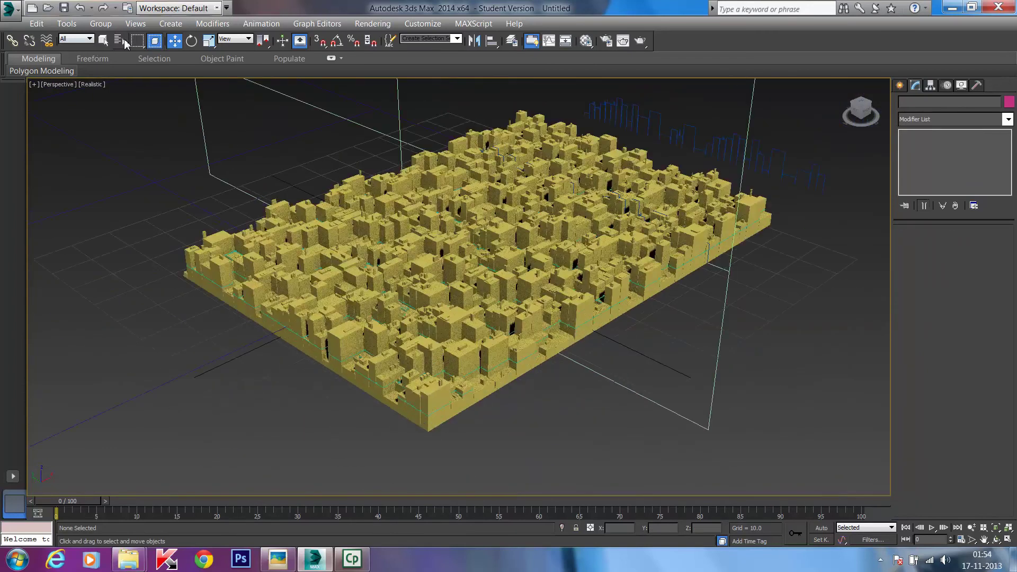
left_click(103, 40)
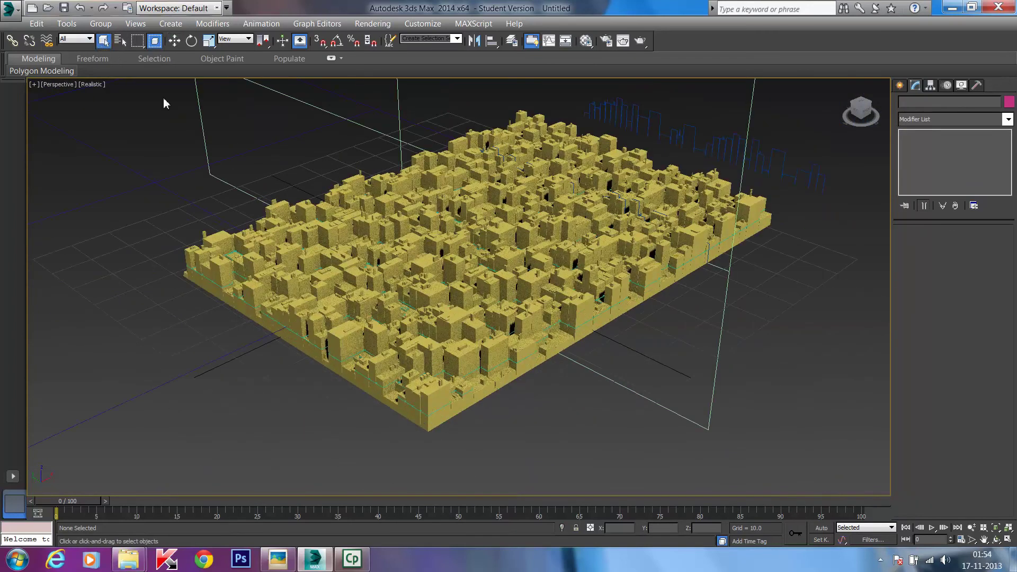
left_click(215, 284)
left_click(217, 287)
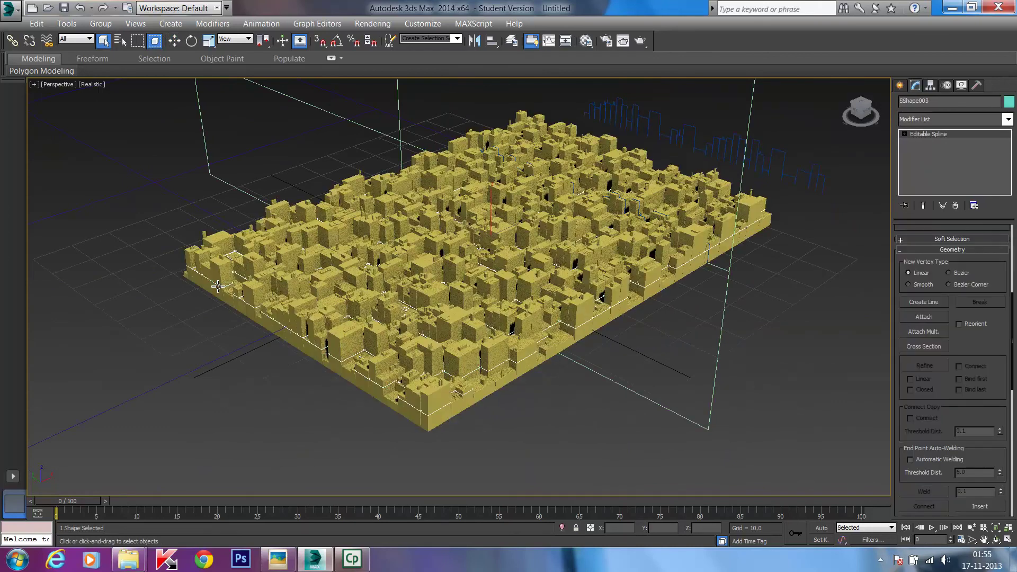
left_click(174, 40)
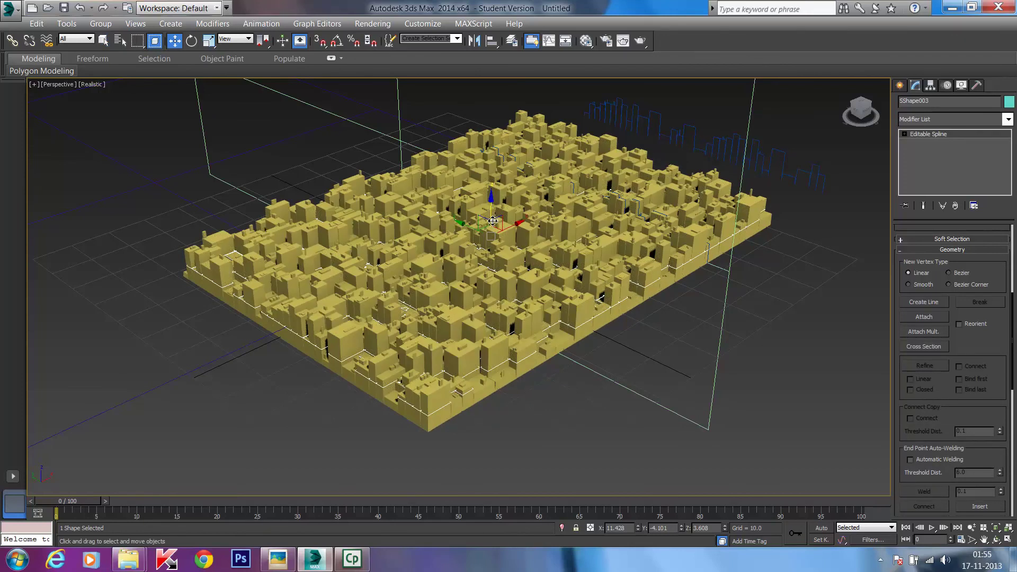
mouse_move(492, 221)
left_mouse_down("shift")
mouse_move(492, 112)
mouse_move(482, 385)
left_mouse_up("shift")
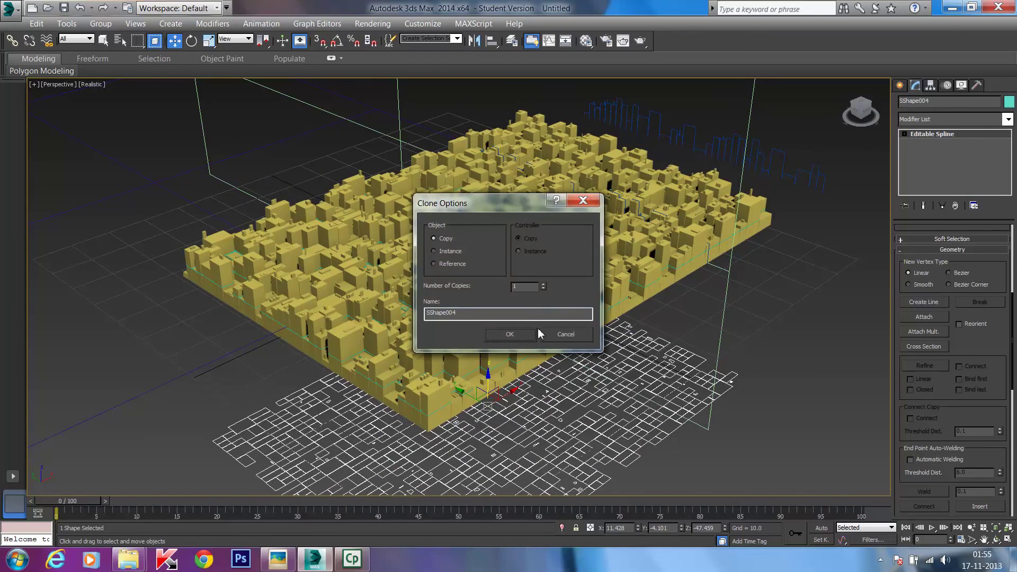
left_click(517, 335)
Examine the copied plan outline up close and compare it with the city block above it
middle_click_drag(567, 253, 586, 99)
scroll(503, 246, "up", 5)
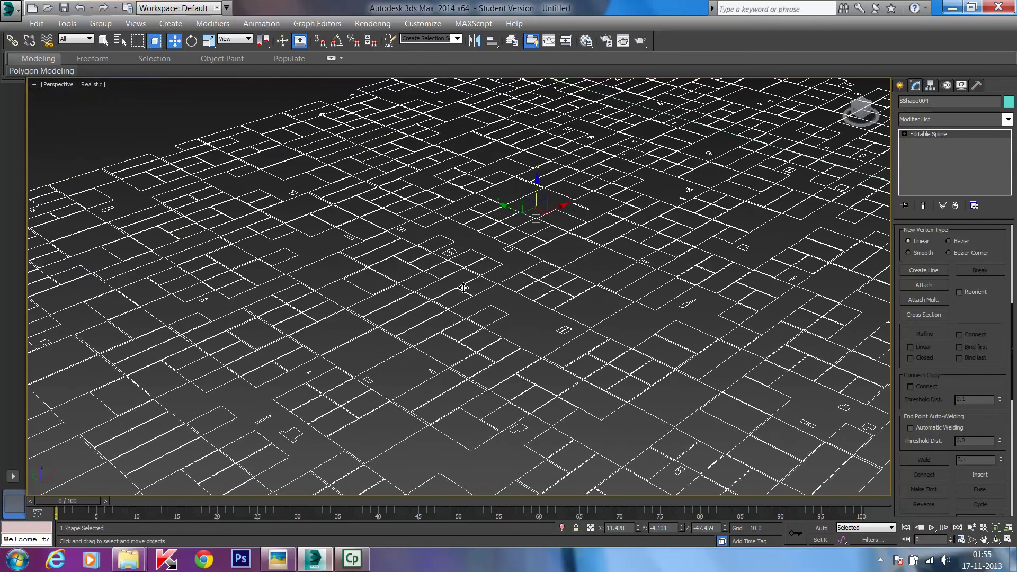
scroll(492, 244, "down", 4)
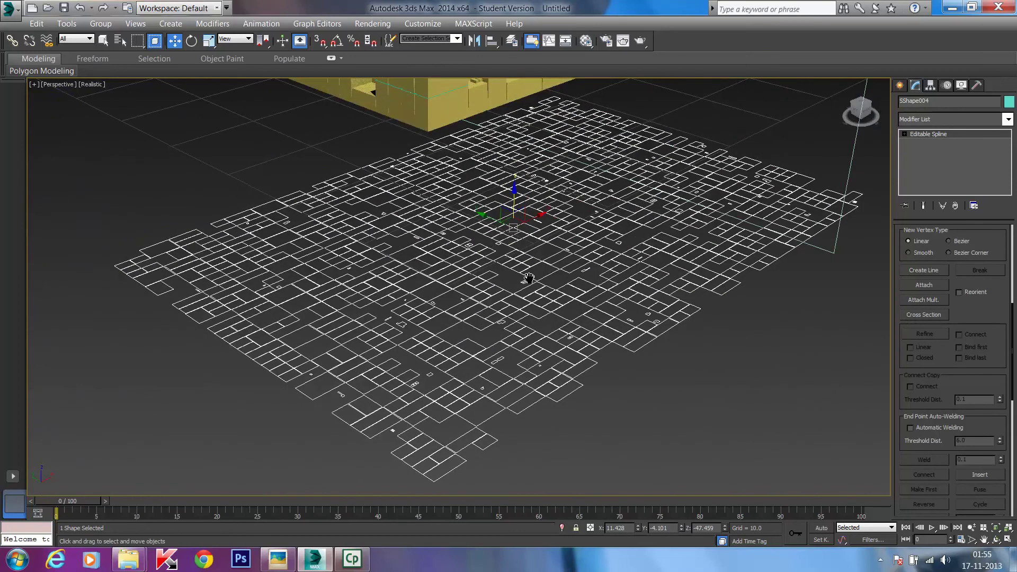
scroll(527, 280, "down", 4)
middle_click_drag(537, 279, 491, 373)
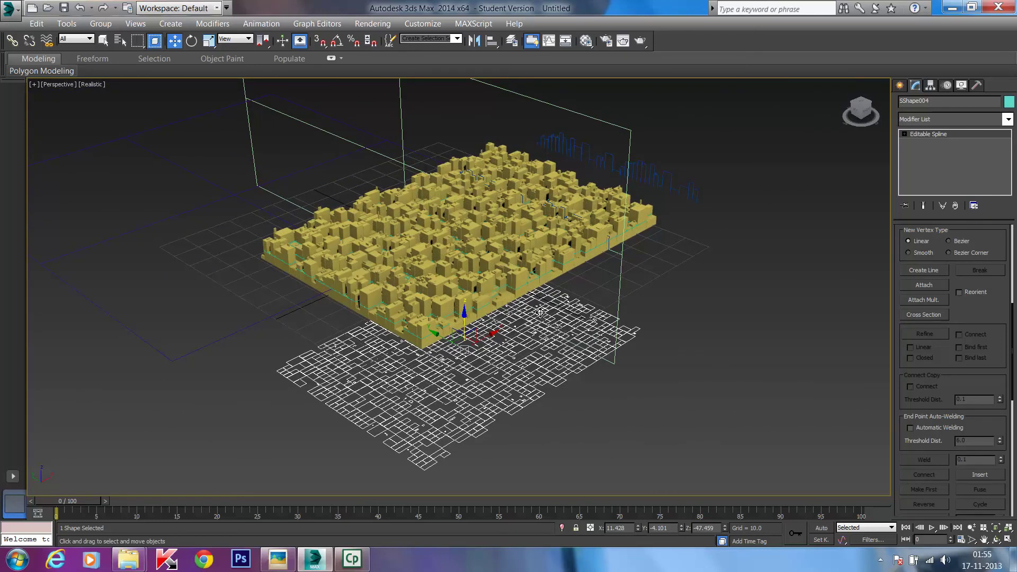
scroll(511, 288, "up", 2)
middle_click_drag(514, 288, 581, 394)
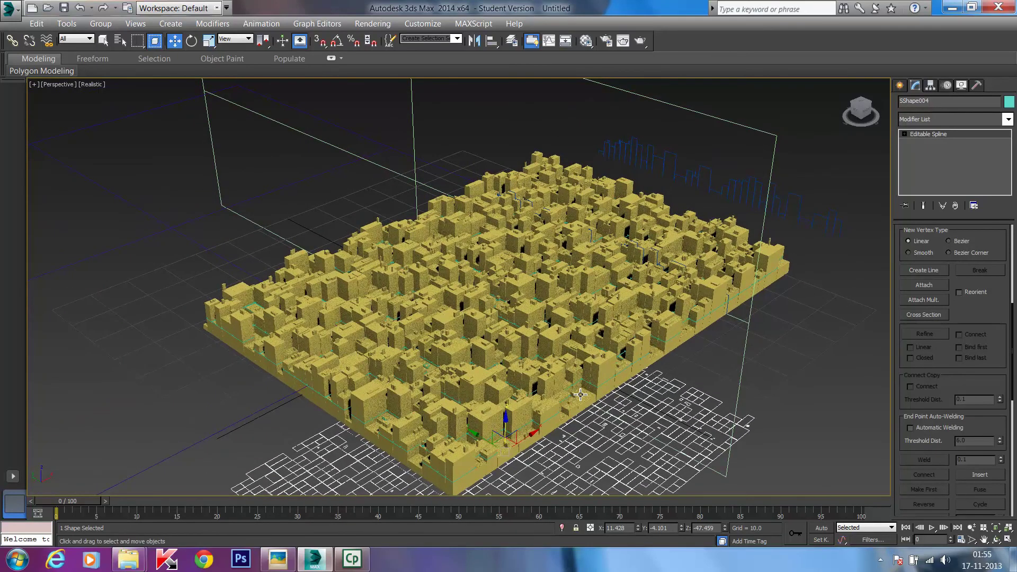